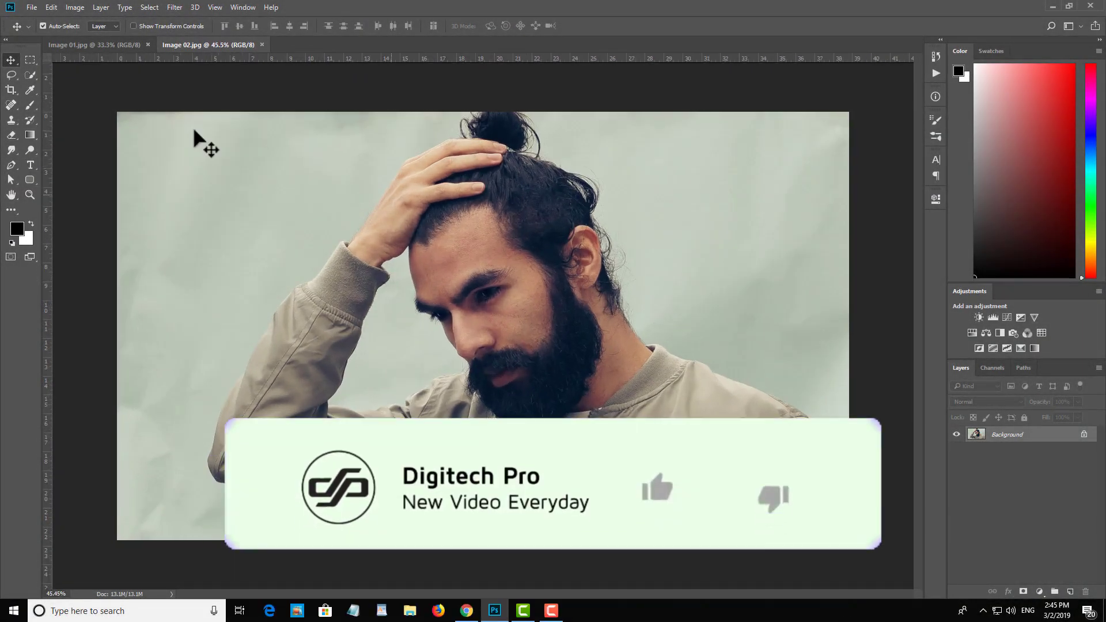
Step: Compare the portraits in Image 01.jpg and Image 02.jpg, examining the edges of the bearded man's hair and raised sleeve
left_click(124, 45)
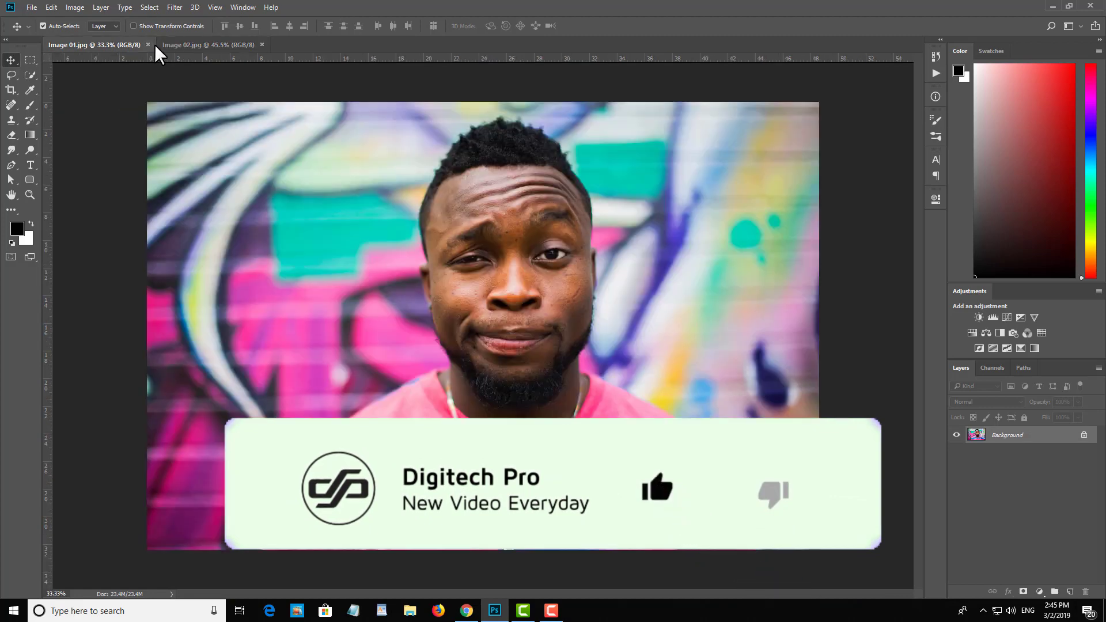
left_click(187, 45)
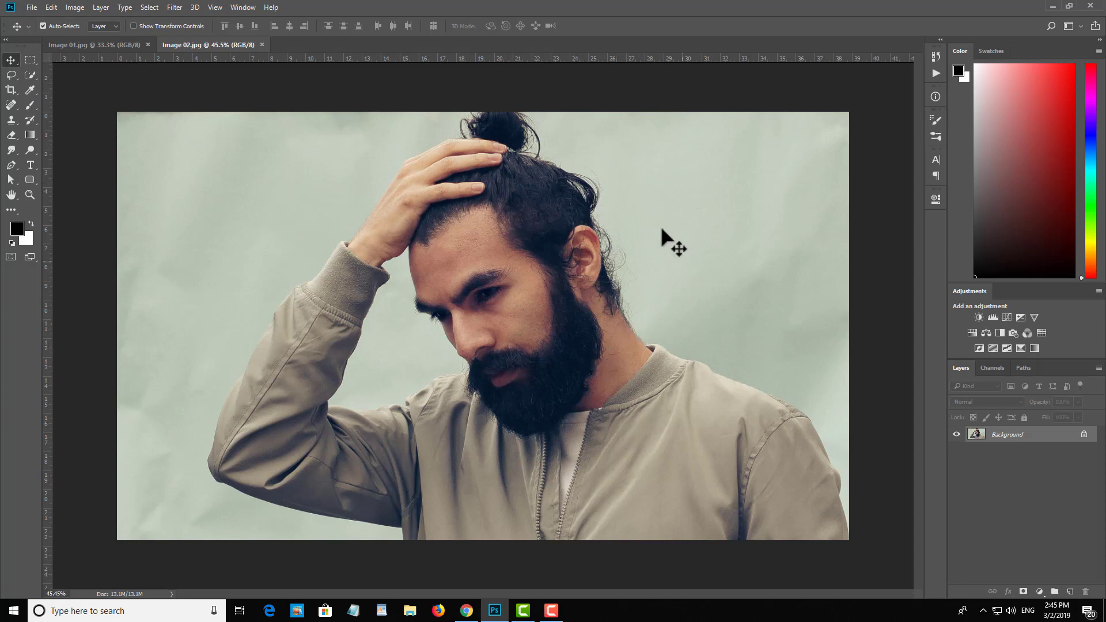
scroll(371, 463, "up", 5)
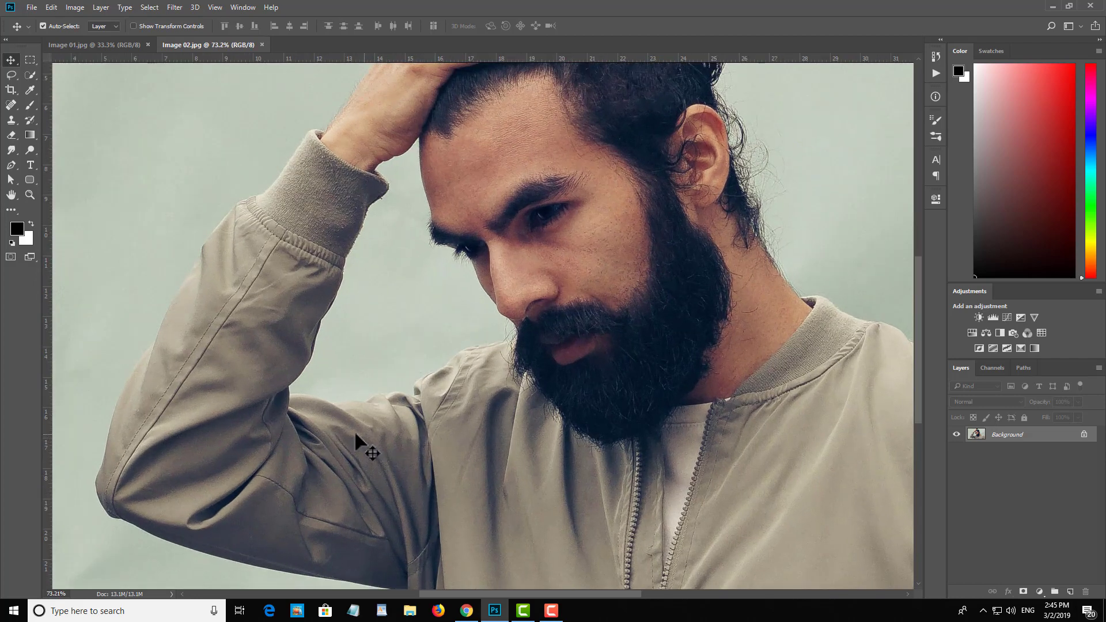
left_click_drag(425, 444, 573, 432)
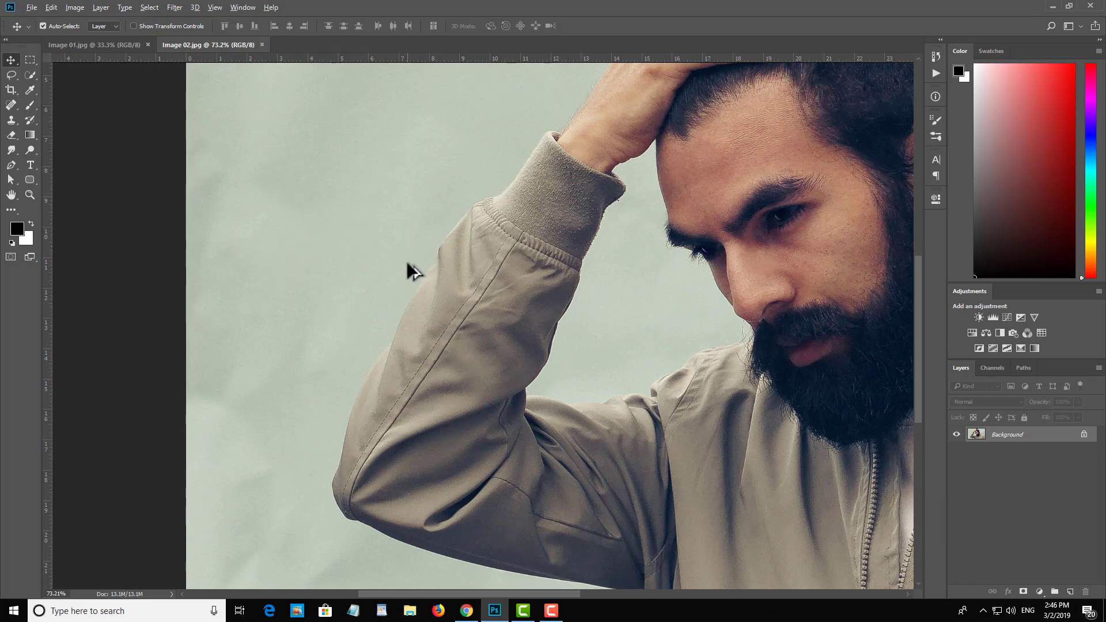
scroll(403, 266, "down", 3)
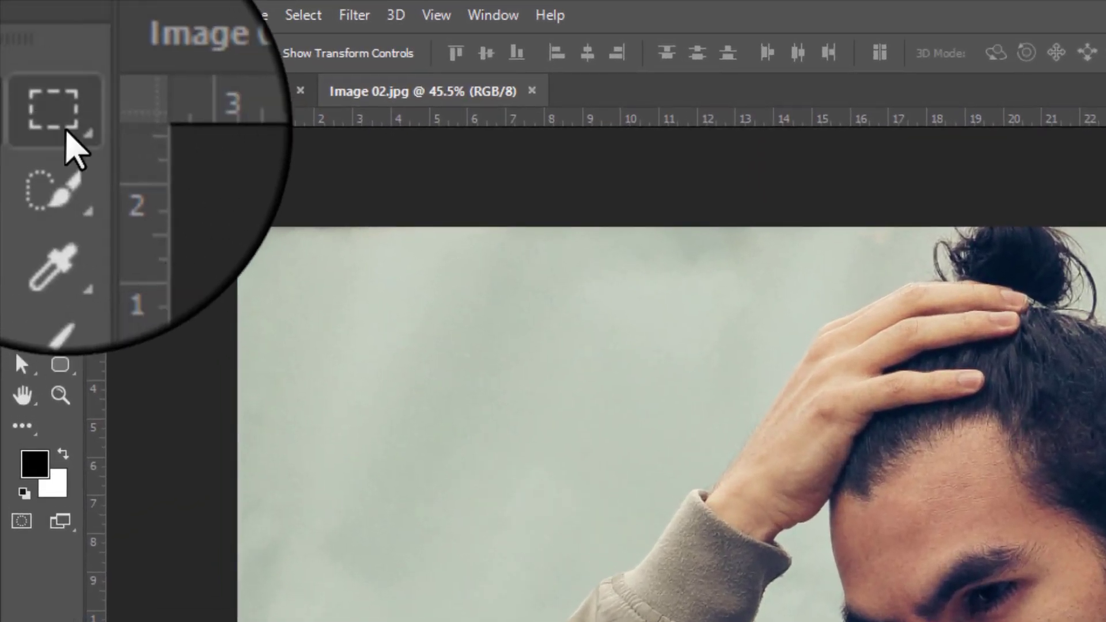
Step: Select the man in Image 02.jpg with the Quick Selection tool, covering his face, jacket and raised arm
left_click(65, 131)
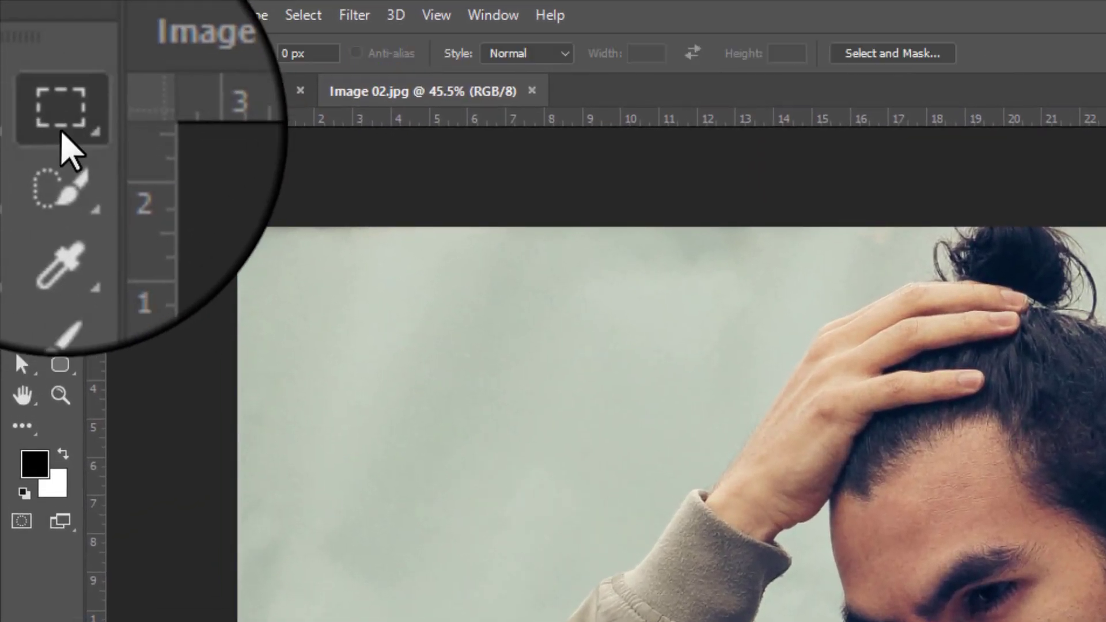
left_click(57, 161)
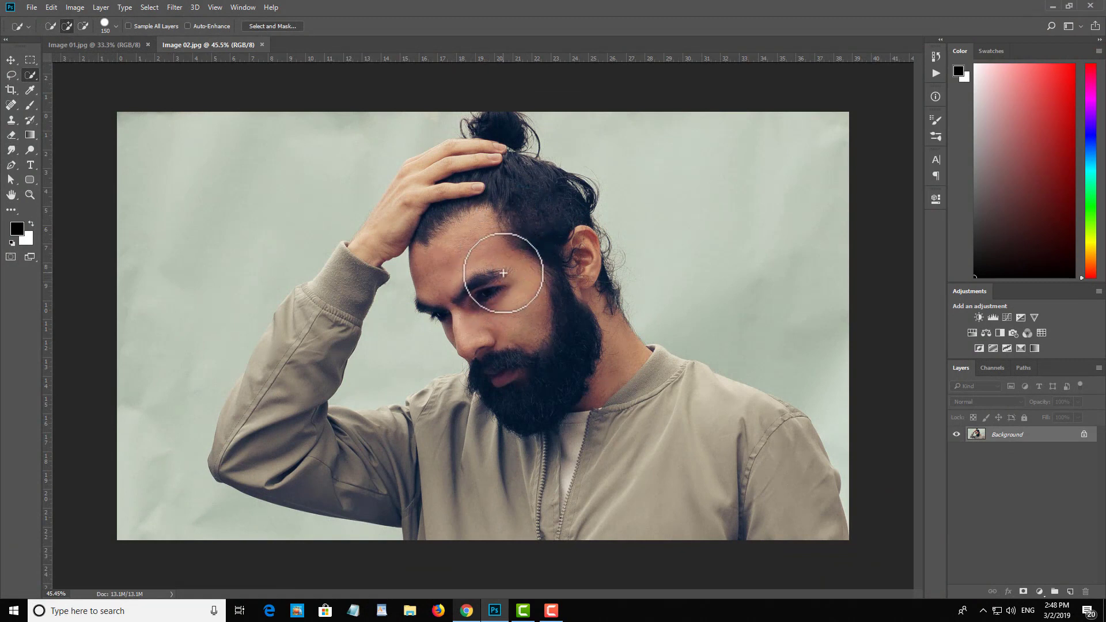
mouse_move(484, 213)
left_mouse_down()
mouse_move(494, 208)
mouse_move(511, 234)
mouse_move(519, 278)
mouse_move(558, 353)
mouse_move(538, 357)
mouse_move(582, 365)
mouse_move(607, 407)
mouse_move(639, 423)
mouse_move(738, 456)
mouse_move(466, 458)
left_mouse_up()
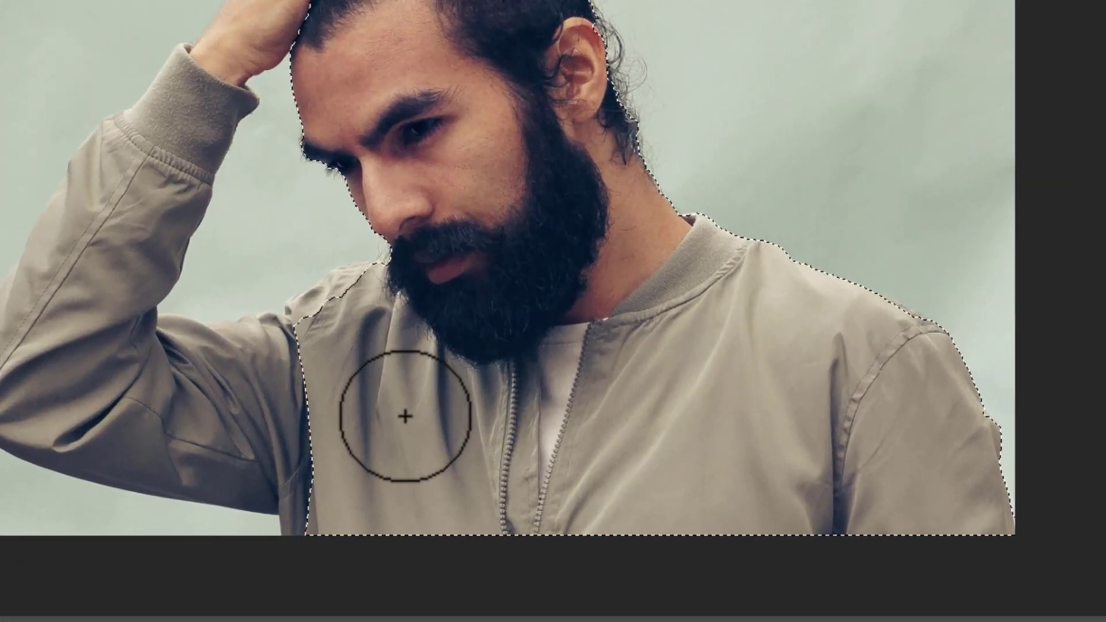
mouse_move(406, 416)
left_mouse_down()
mouse_move(230, 395)
mouse_move(180, 401)
left_mouse_up()
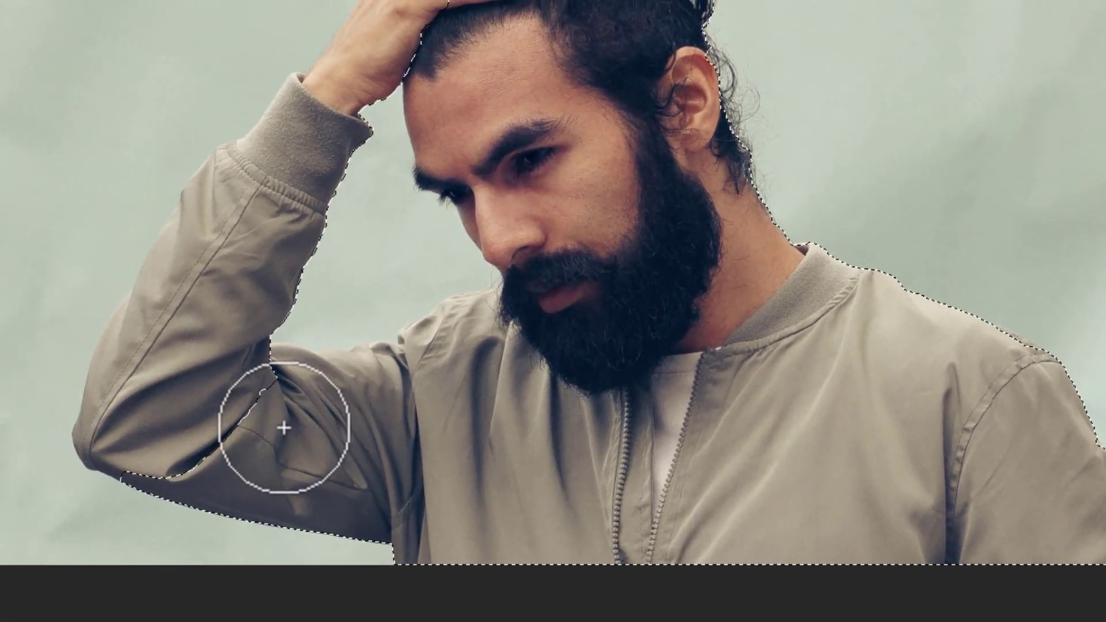
mouse_move(284, 428)
left_mouse_down()
mouse_move(228, 422)
mouse_move(211, 320)
mouse_move(167, 340)
mouse_move(208, 383)
mouse_move(249, 286)
mouse_move(333, 189)
left_mouse_up()
mouse_move(229, 296)
left_mouse_down()
mouse_move(197, 354)
mouse_move(292, 214)
mouse_move(261, 246)
left_mouse_up()
scroll(251, 254, "up", 4)
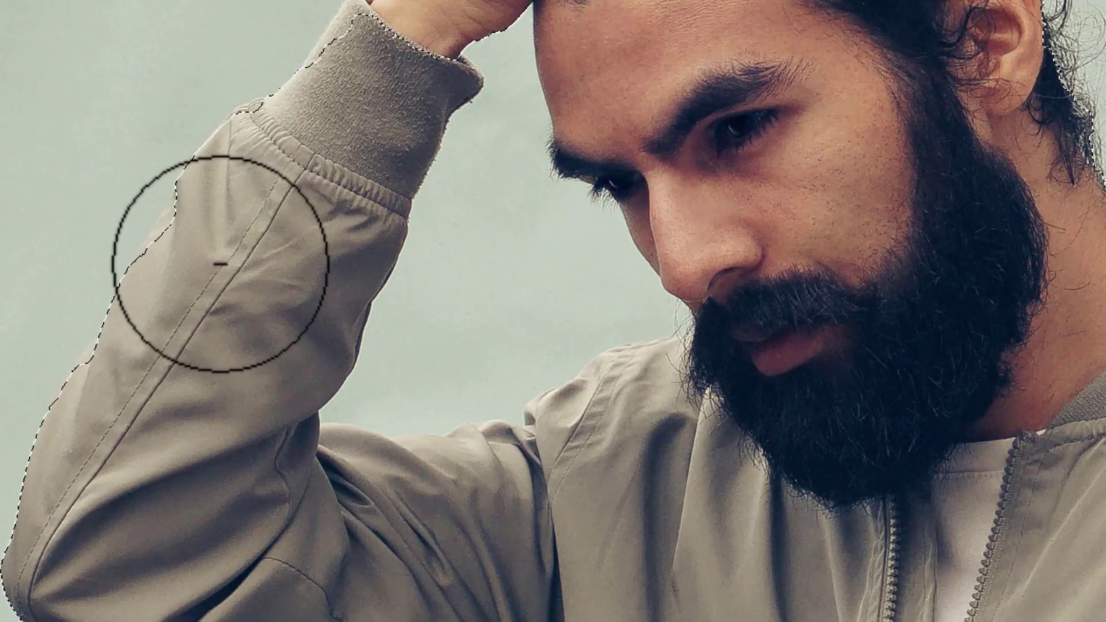
Step: Refine the selection edge along the raised sleeve and cuff, undoing stray strokes
key("ctrl+h")
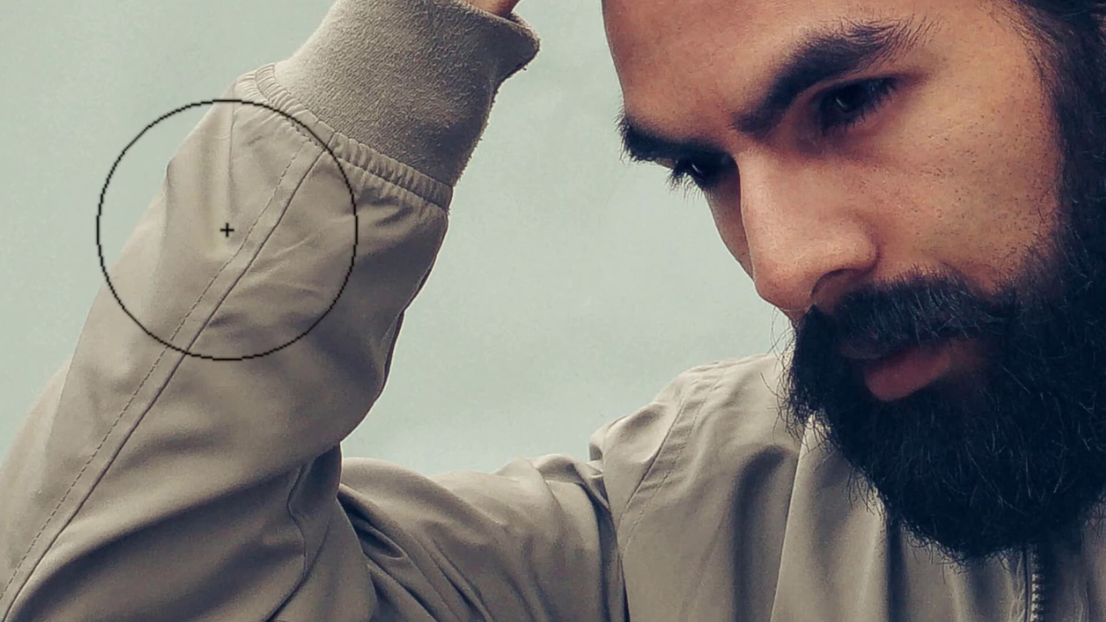
key("ctrl+minus")
key("ctrl+z")
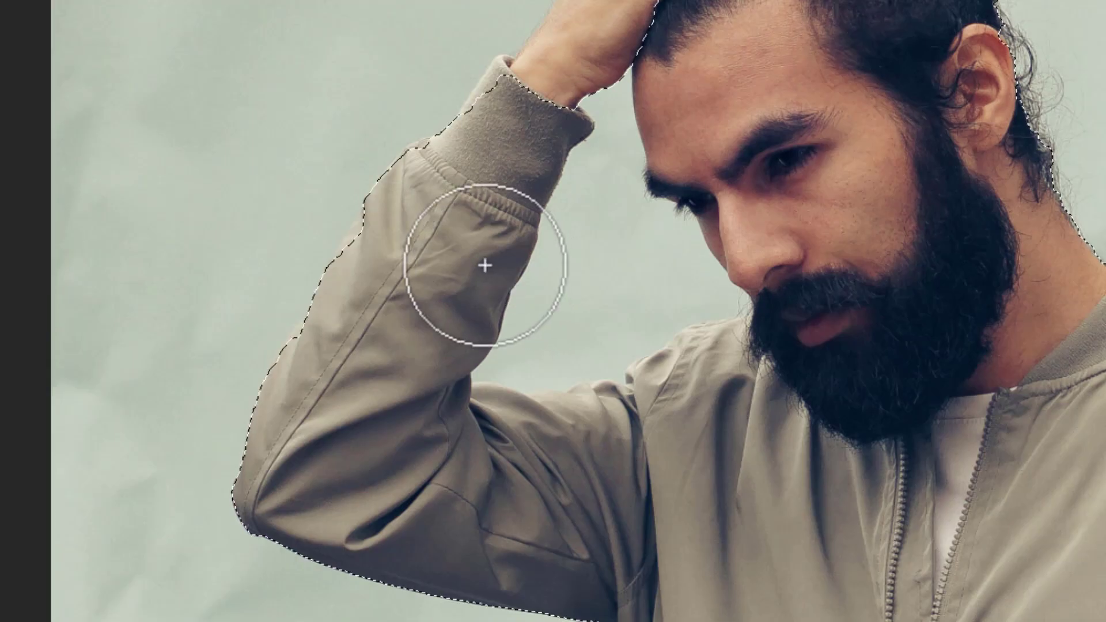
scroll(378, 246, "up", 7)
scroll(414, 246, "down", 4)
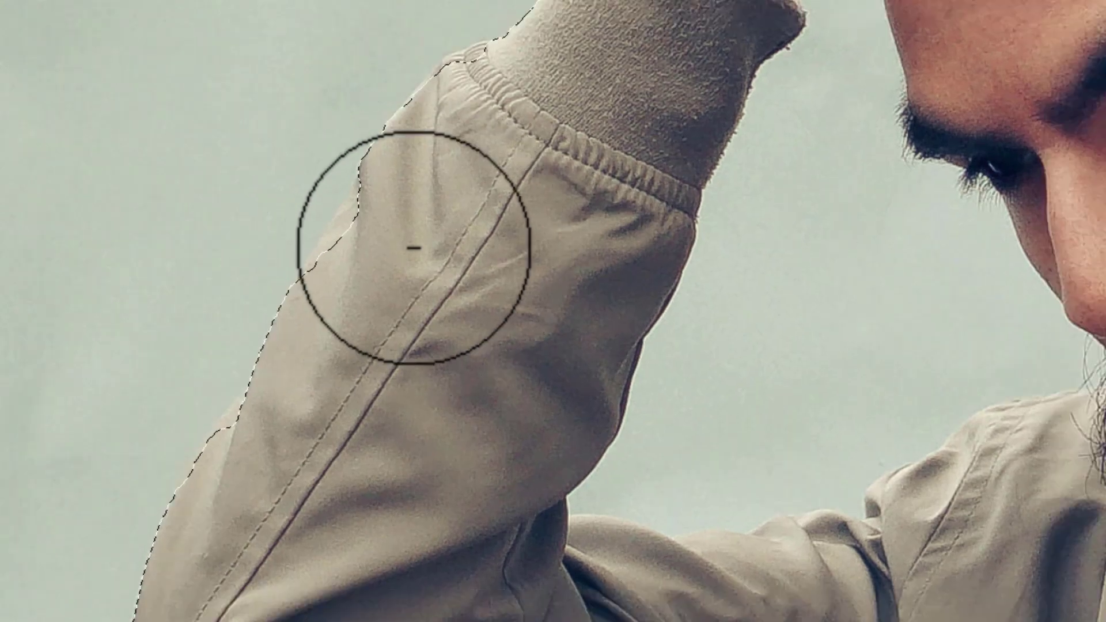
left_click_drag(605, 222, 457, 326)
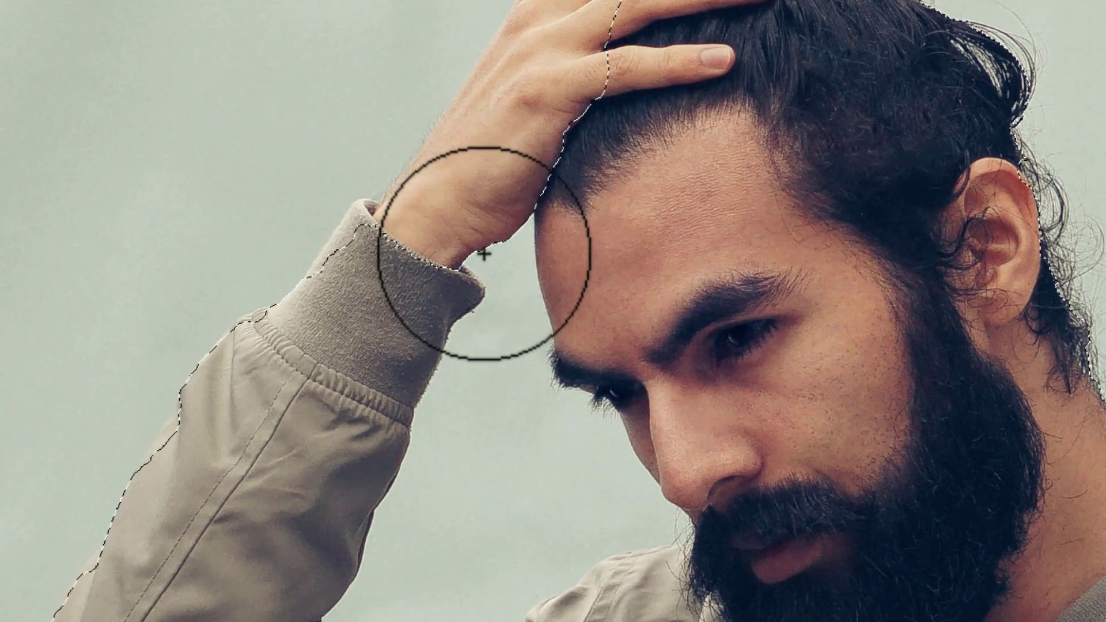
key("ctrl+z")
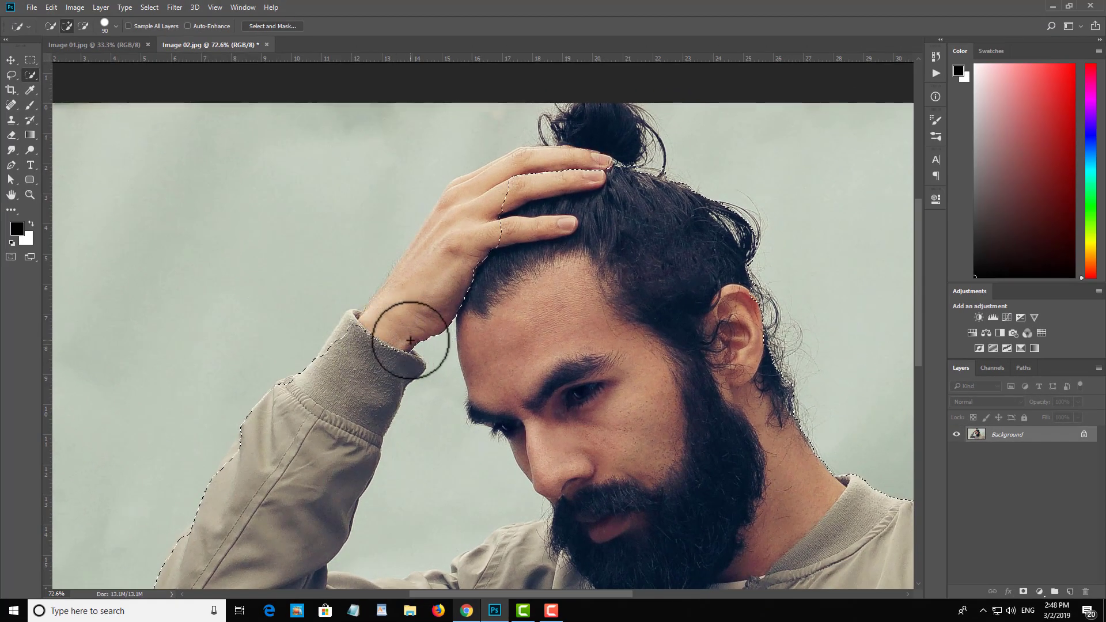
Step: Complete the selection around the man's raised hand, wrist and hair bun with the Quick Selection tool
mouse_move(658, 363)
left_mouse_down()
mouse_move(573, 195)
mouse_move(595, 145)
left_mouse_up()
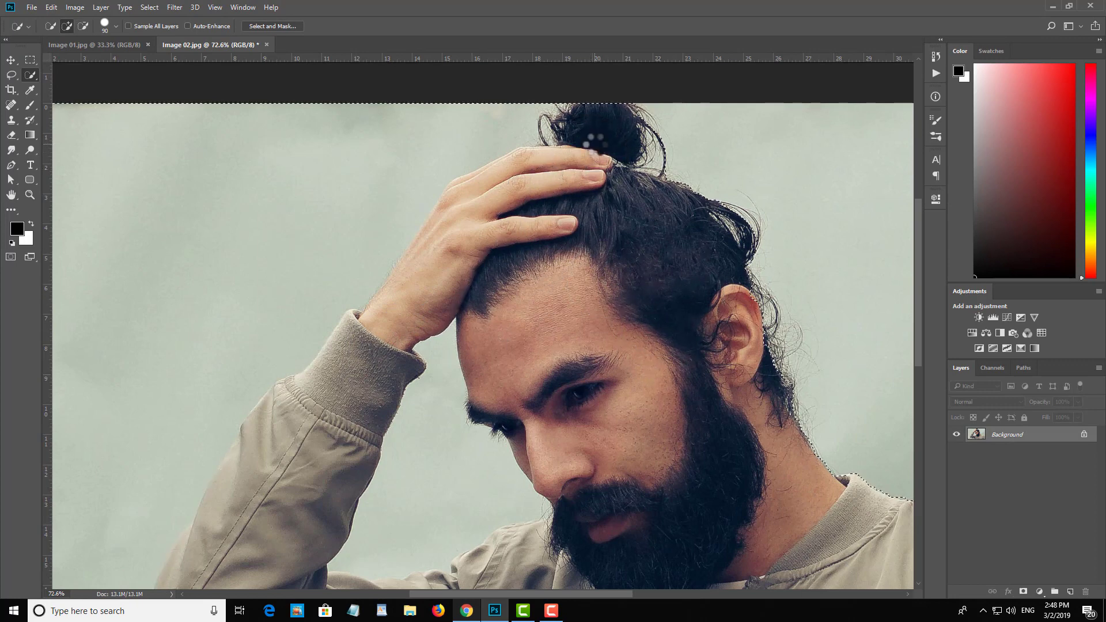
scroll(596, 141, "down", 2)
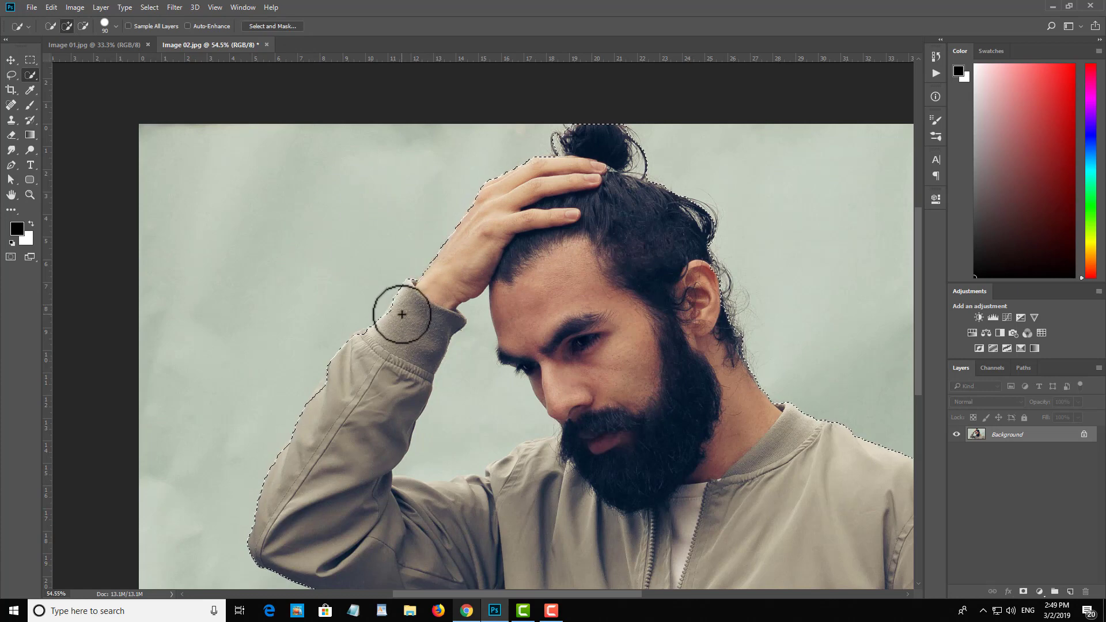
left_click_drag(401, 314, 489, 259)
scroll(354, 260, "down", 1)
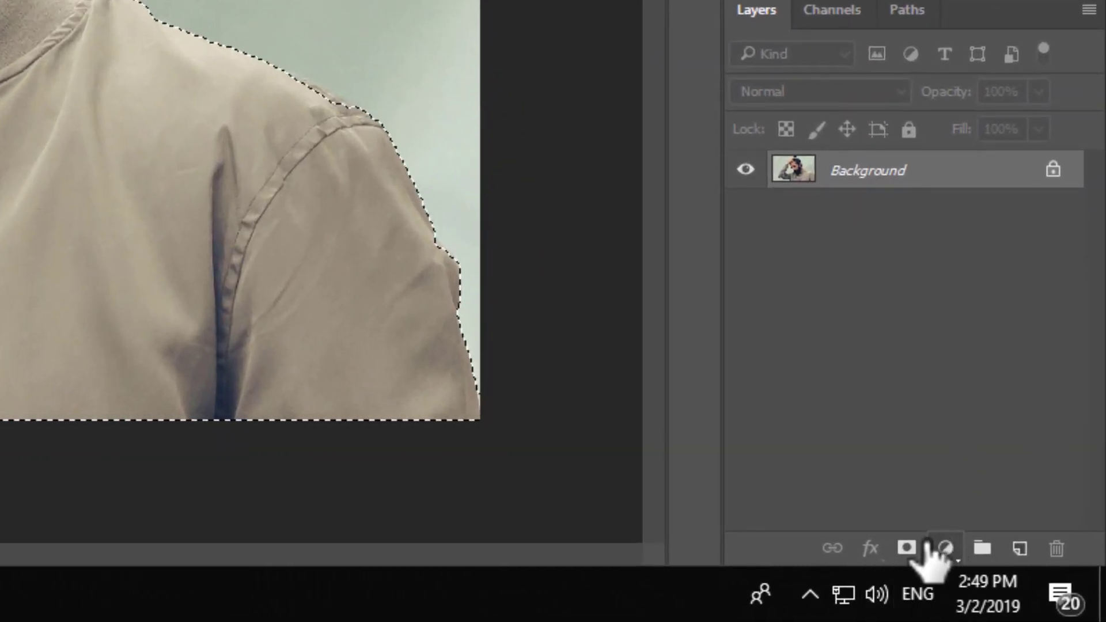
Step: Turn the selection into a layer mask and open that mask in the Select and Mask workspace
left_click(907, 549)
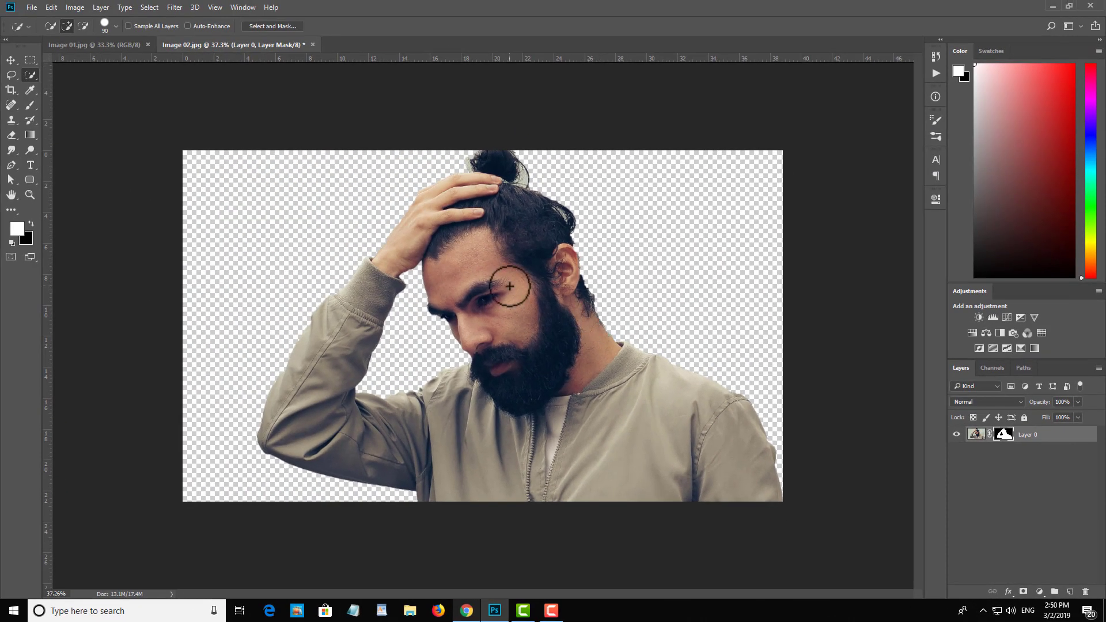
scroll(510, 287, "up", 2)
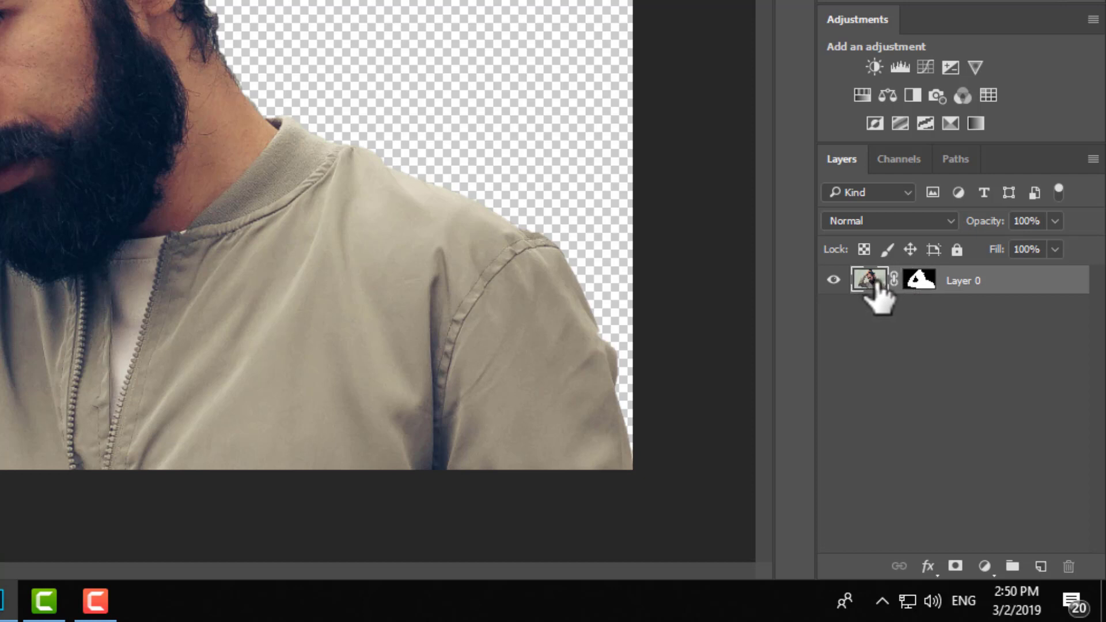
left_click(917, 284)
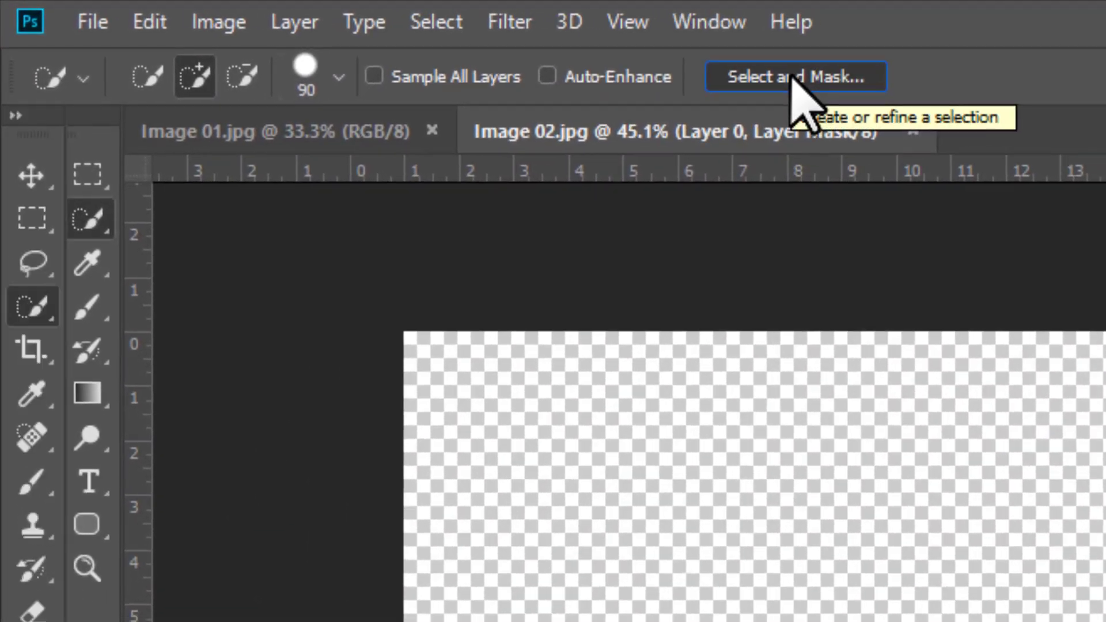
left_click(804, 77)
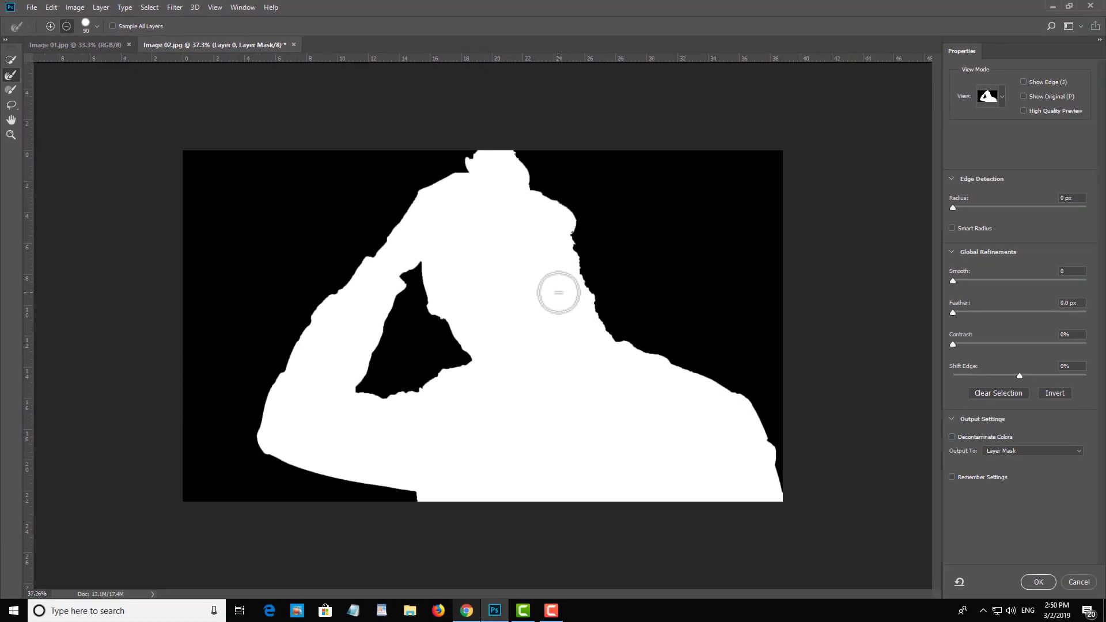
key("ctrl+plus")
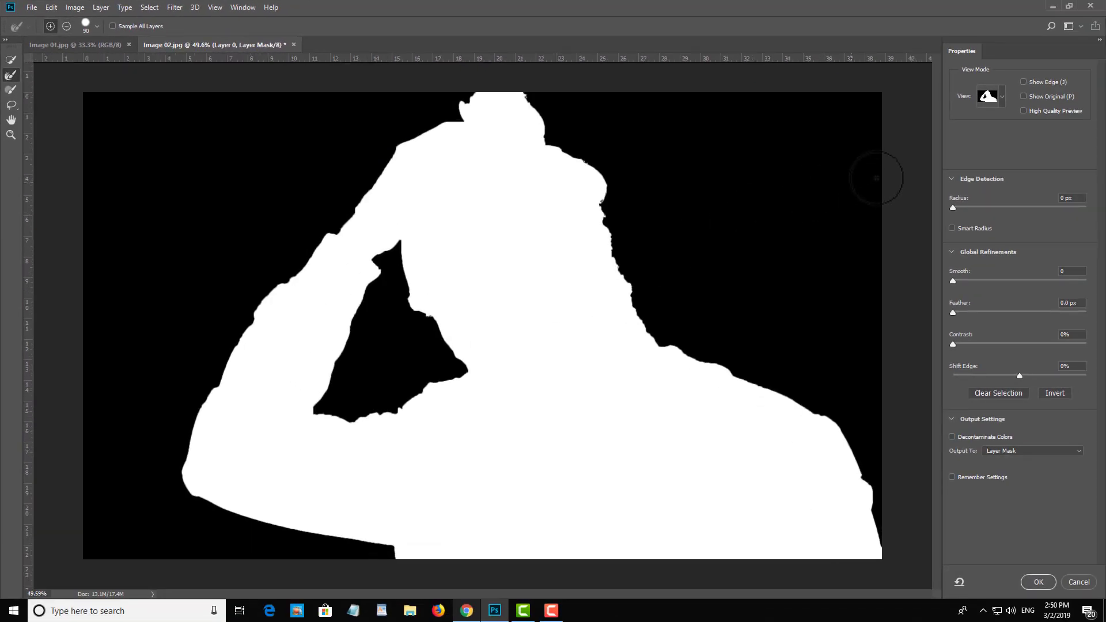
Step: Preview the mask in Overlay view and try adjusting the overlay opacity
left_click(1003, 91)
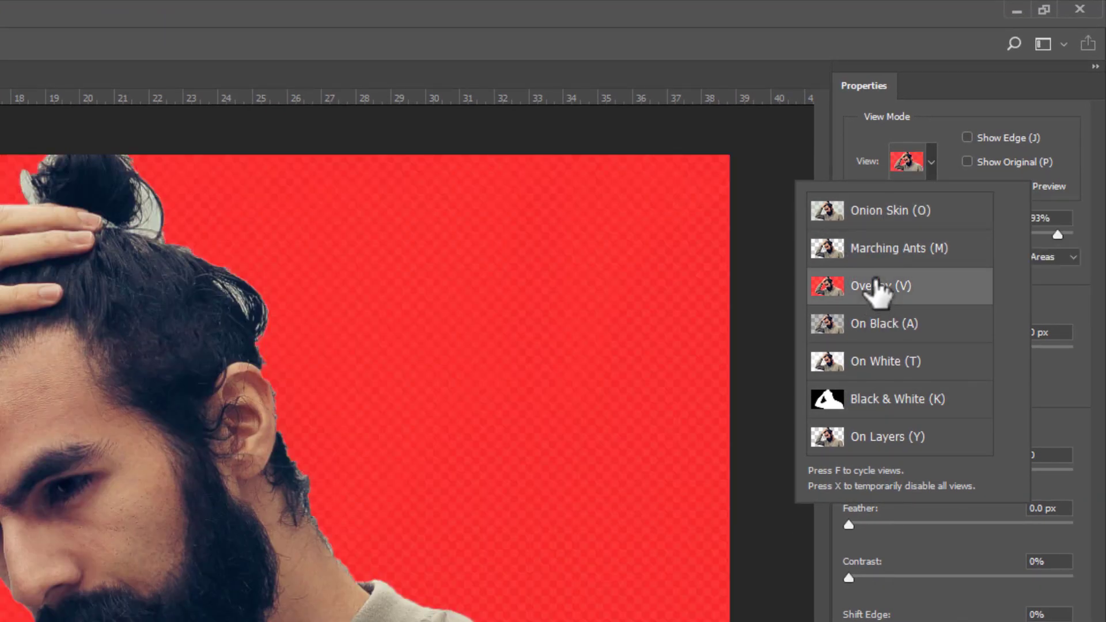
left_click(1017, 96)
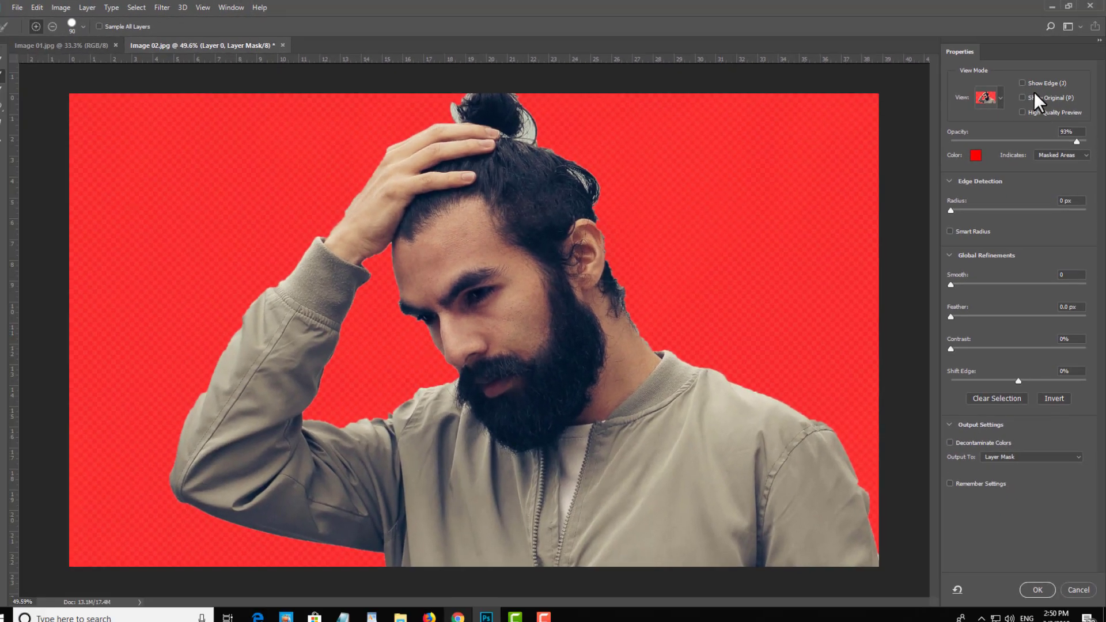
left_click_drag(1072, 137, 1035, 138)
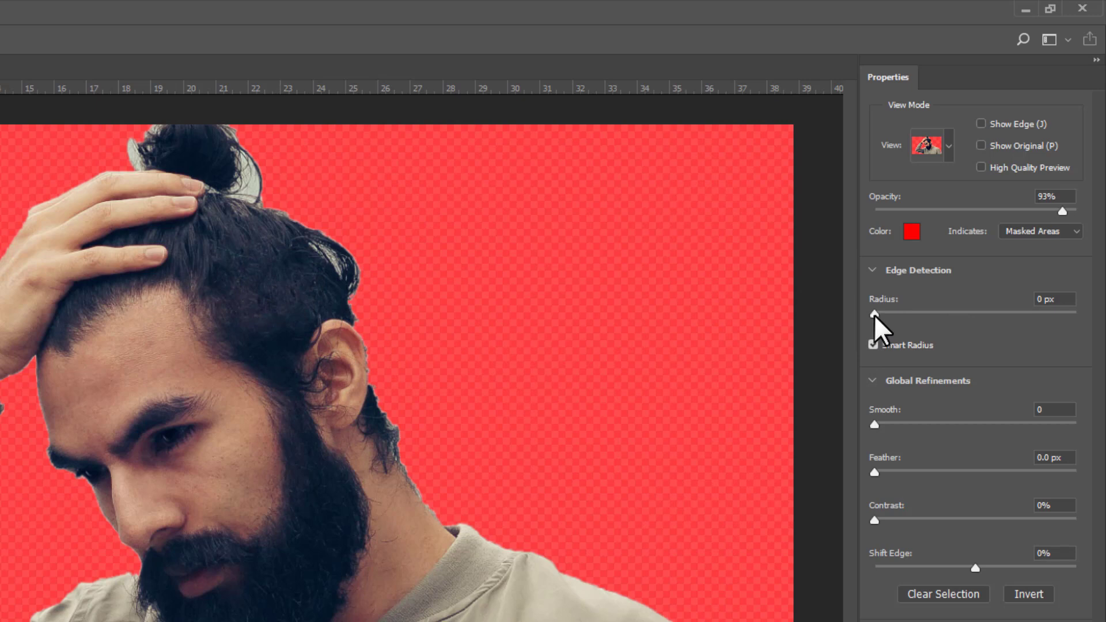
Step: Try a 250 px edge detection radius with Smart Radius enabled and preview the mask in Black & White view
left_click_drag(874, 315, 892, 318)
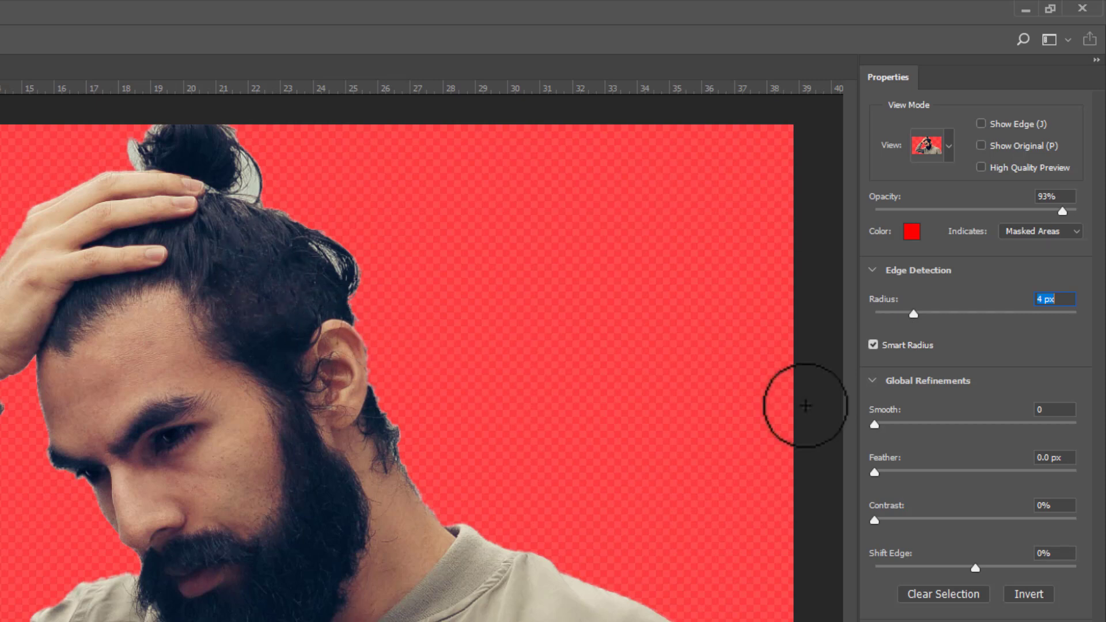
left_click_drag(914, 315, 1046, 313)
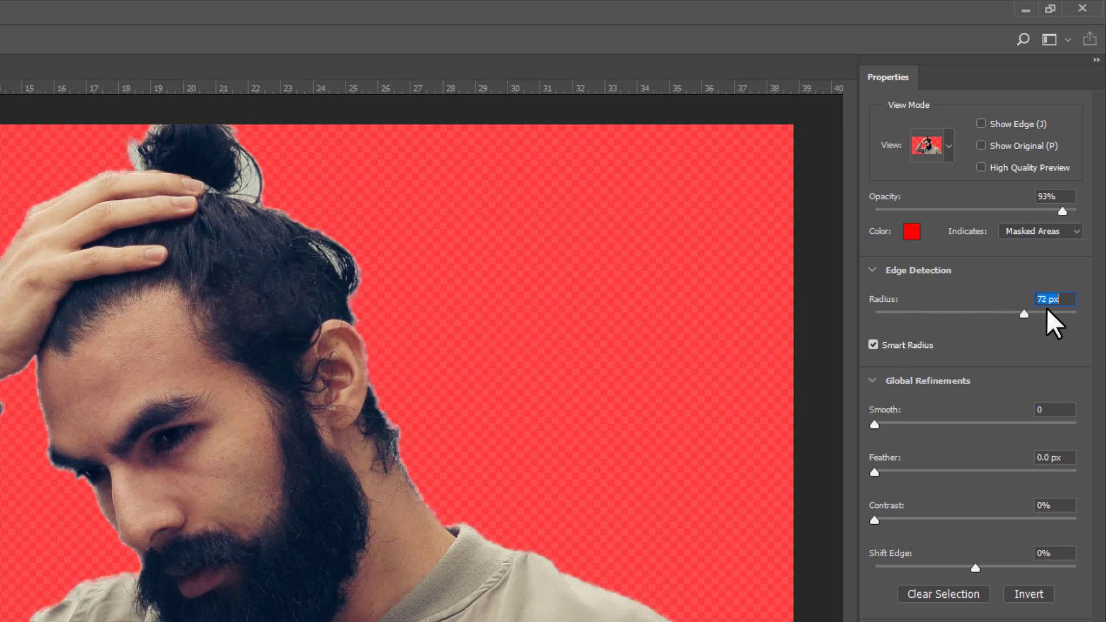
left_click(950, 151)
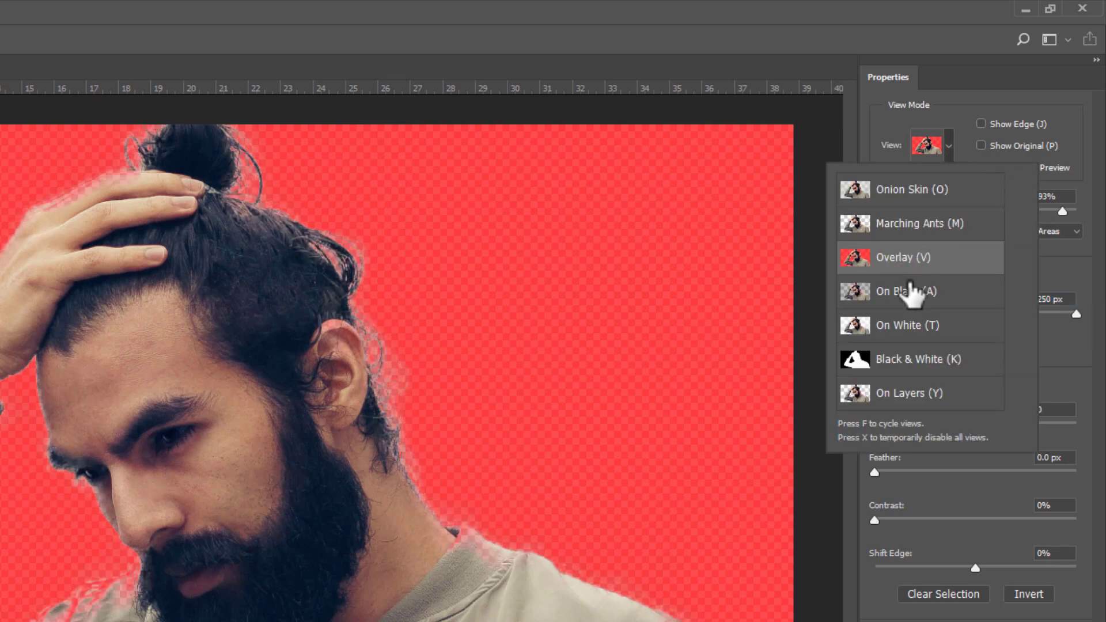
left_click(890, 364)
left_click(1069, 358)
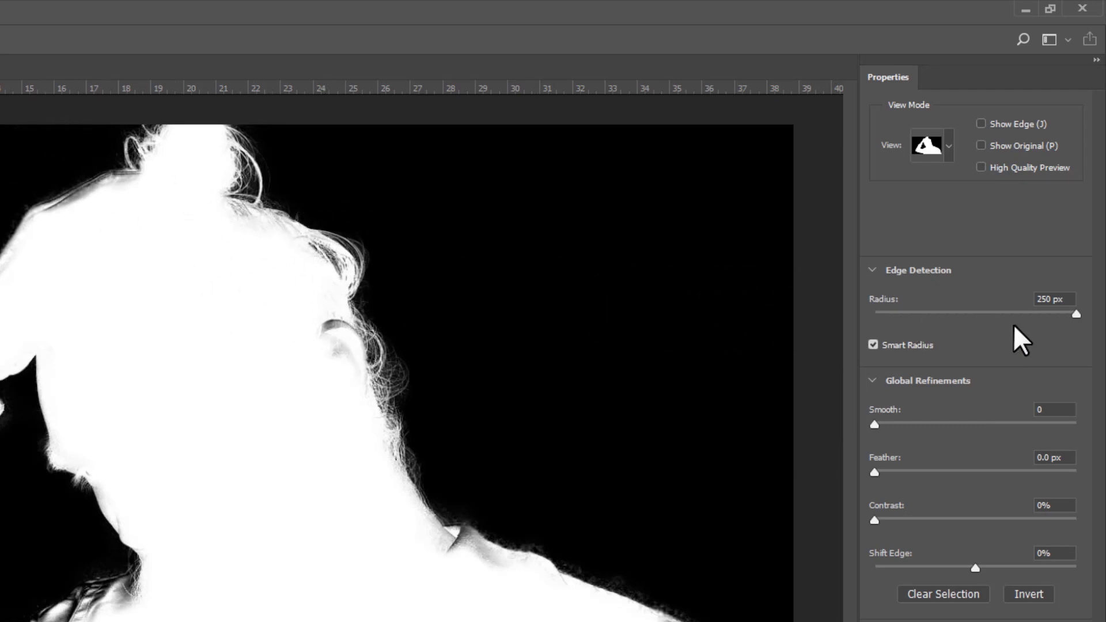
Step: Set the edge detection radius to 2 px and return the mask preview to Overlay view
left_click_drag(1067, 318, 1013, 318)
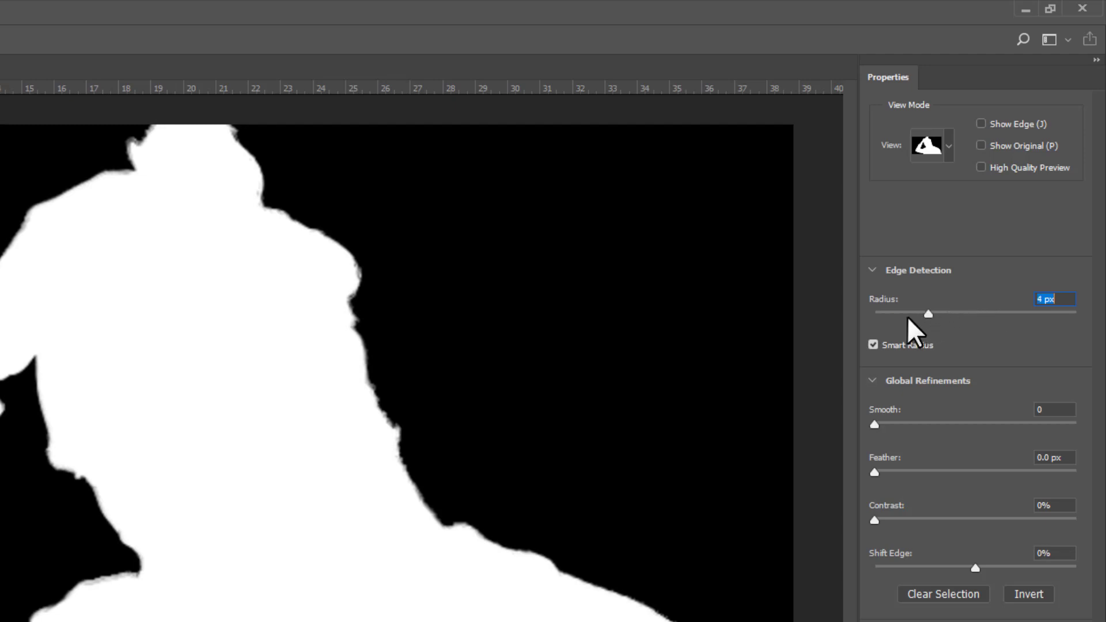
left_click_drag(897, 316, 894, 313)
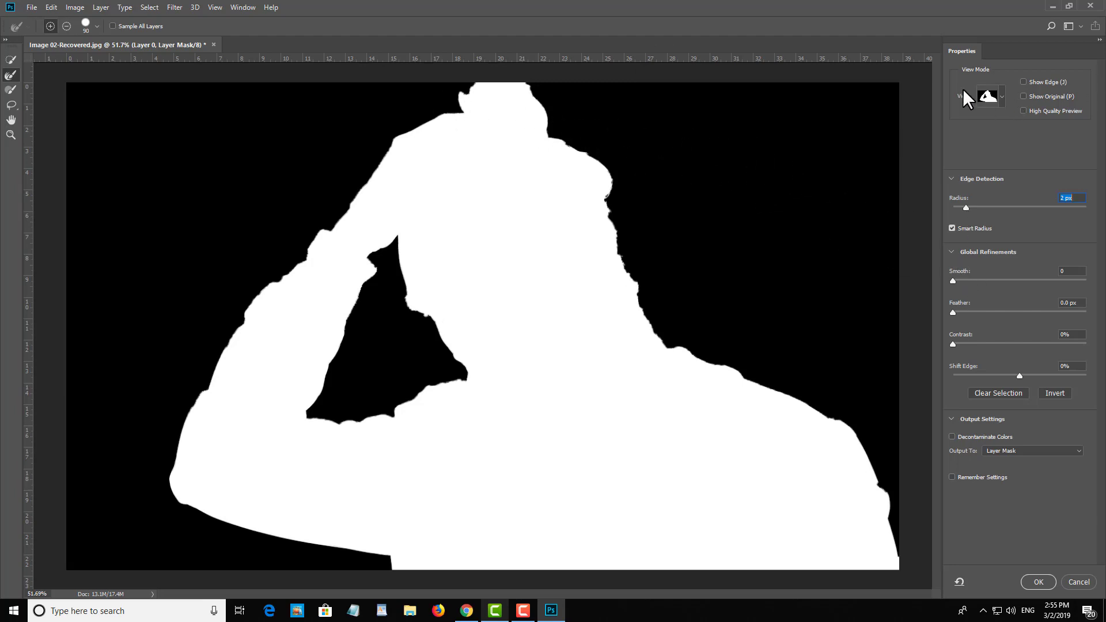
left_click(997, 97)
left_click(980, 167)
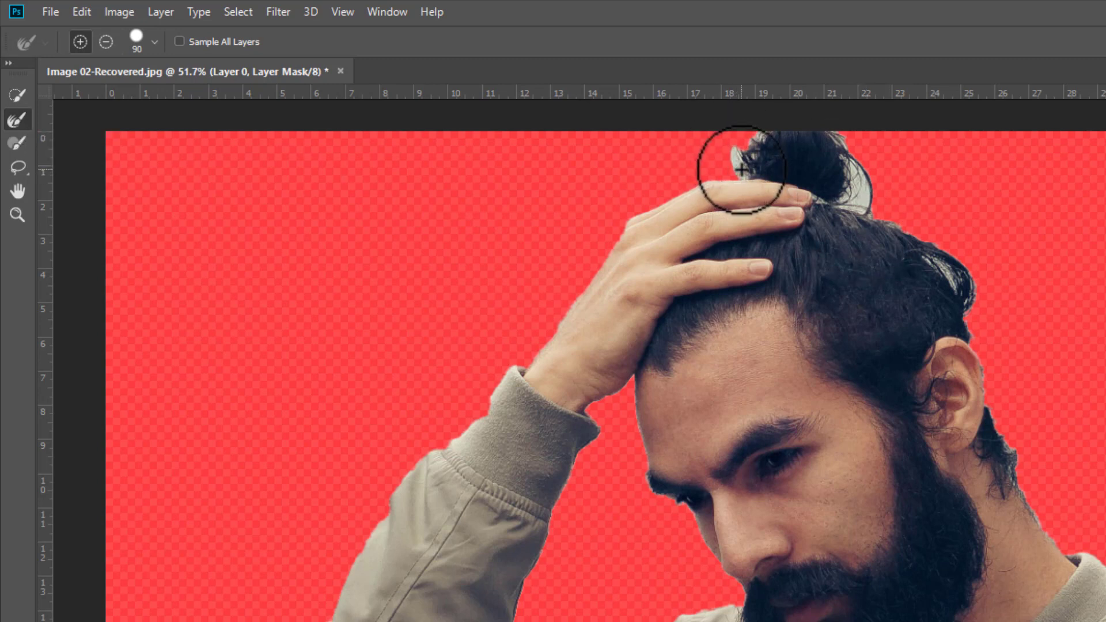
Step: Try a Refine Edge brush stroke over the hair bun, undo it, and switch the preview to Onion Skin view
mouse_move(741, 169)
left_mouse_down()
mouse_move(777, 129)
mouse_move(847, 140)
left_mouse_up()
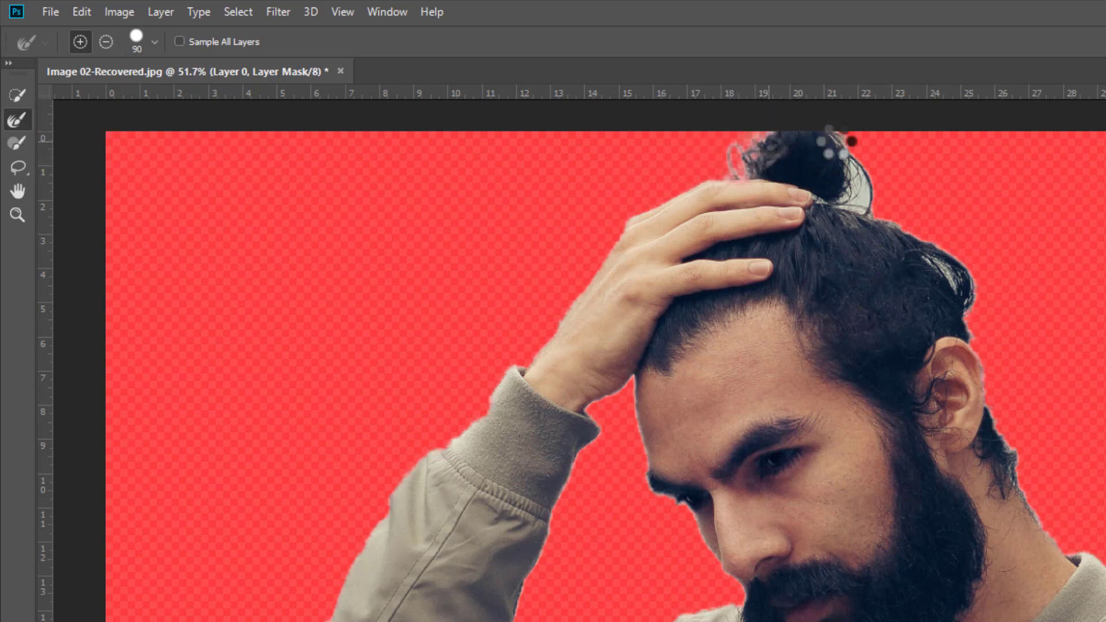
key("ctrl+z")
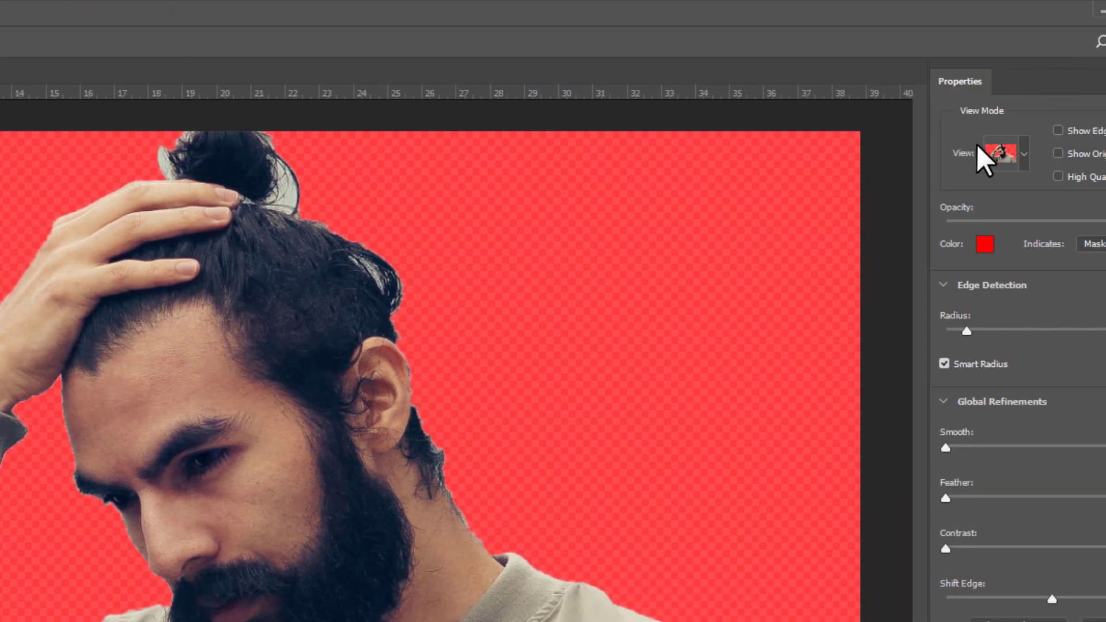
left_click(1023, 153)
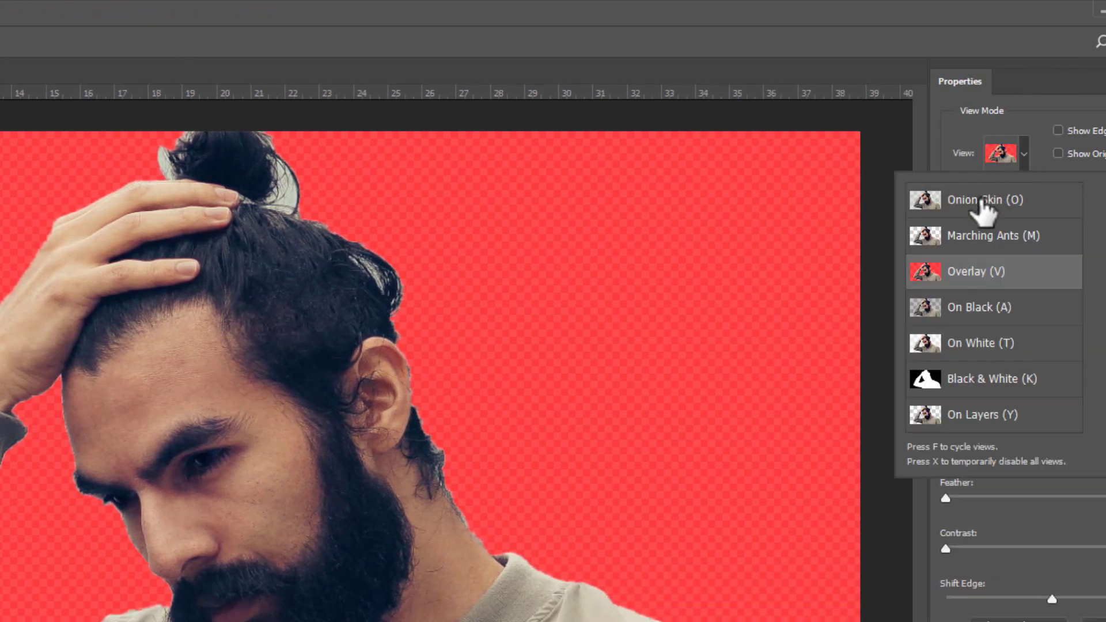
left_click(986, 202)
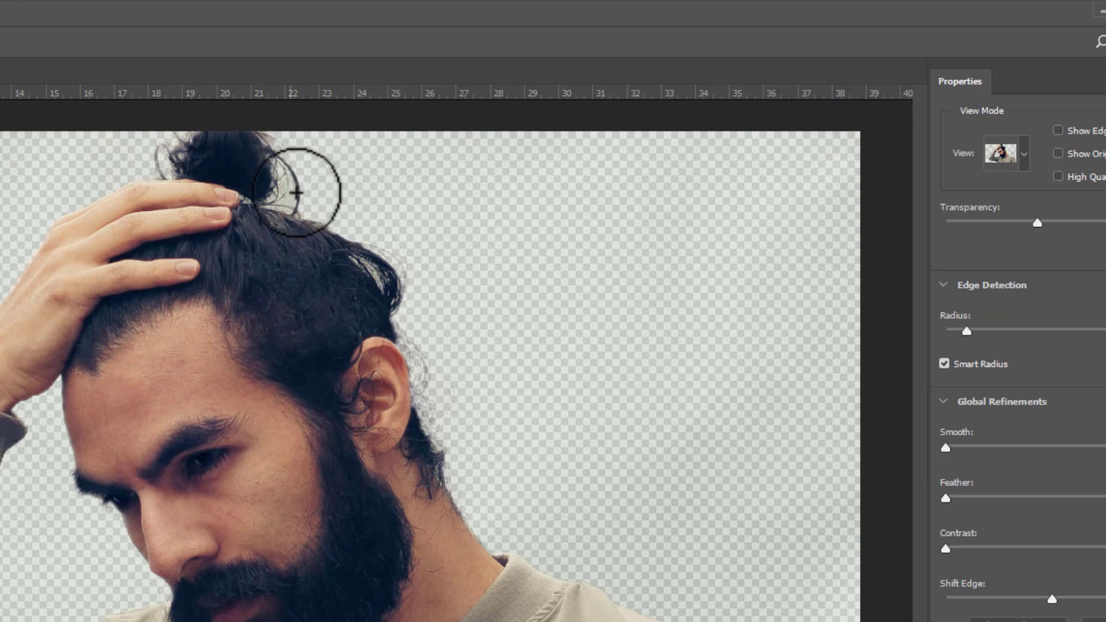
Step: Refine the hair edge from the bun down to behind the ear, checking the mask in Black & White and Overlay views
mouse_move(296, 193)
left_mouse_down()
mouse_move(292, 210)
mouse_move(358, 217)
mouse_move(376, 279)
mouse_move(369, 268)
mouse_move(395, 281)
mouse_move(444, 420)
mouse_move(479, 468)
mouse_move(514, 492)
mouse_move(489, 489)
mouse_move(425, 381)
left_mouse_up()
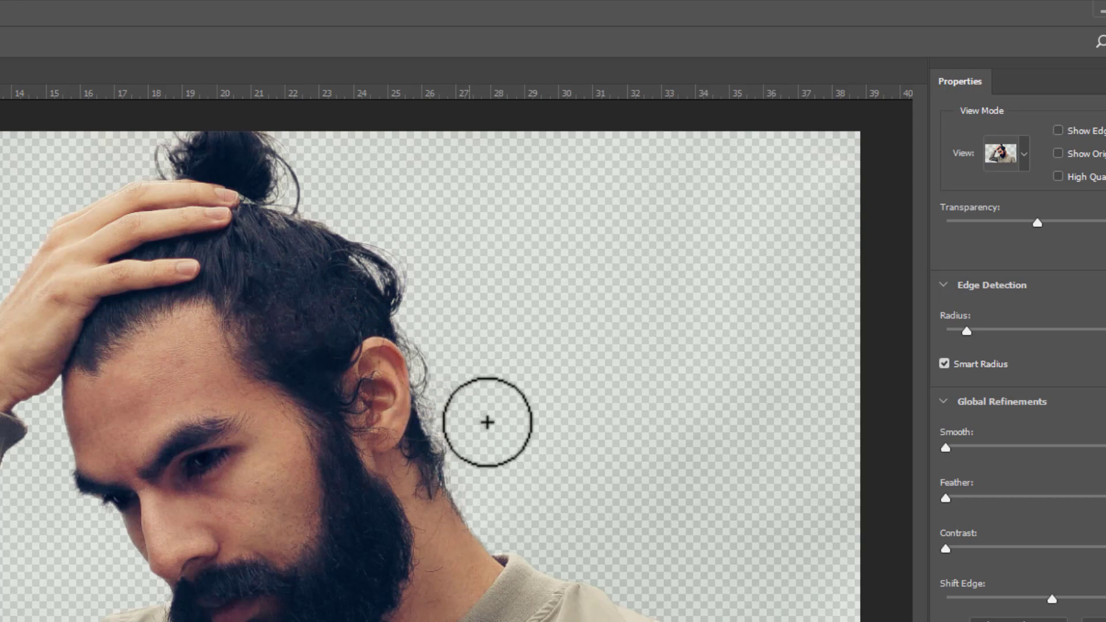
left_click(1023, 162)
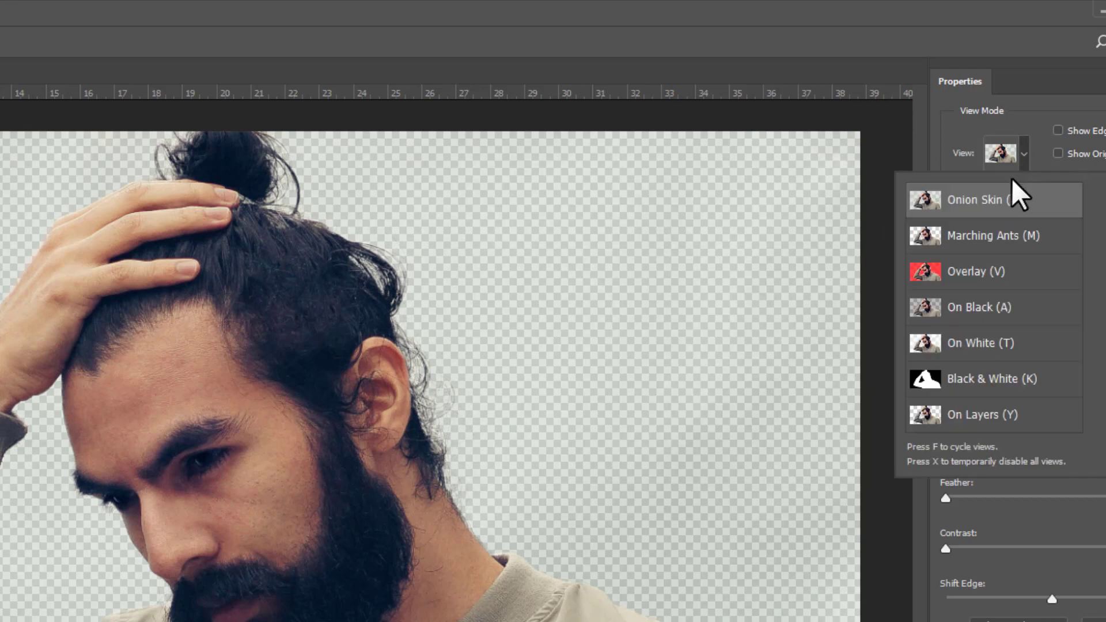
left_click(970, 385)
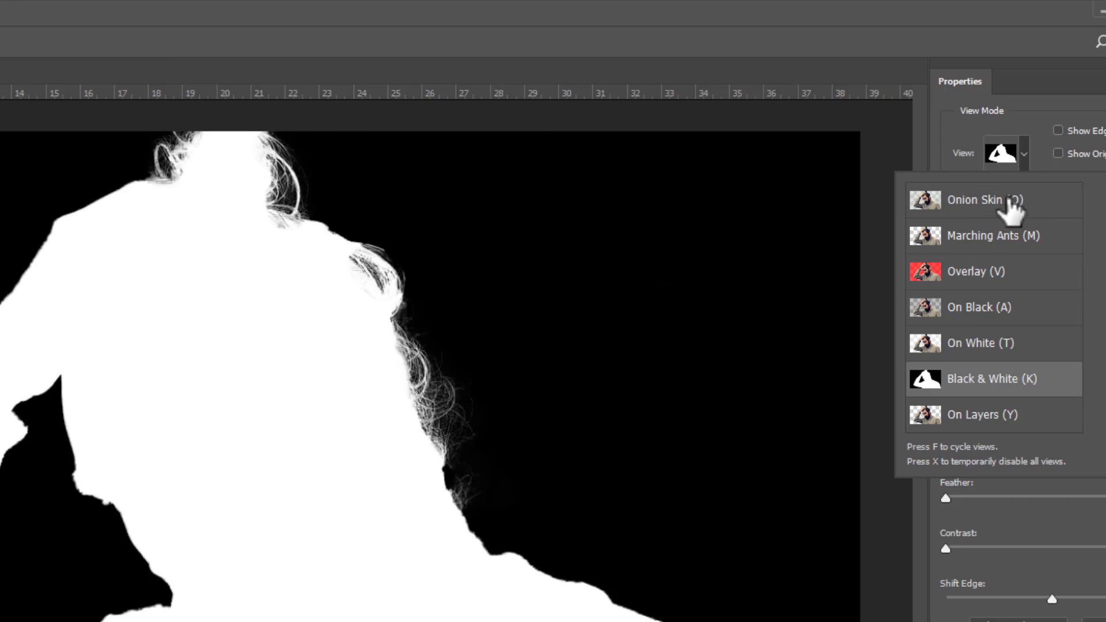
left_click(972, 275)
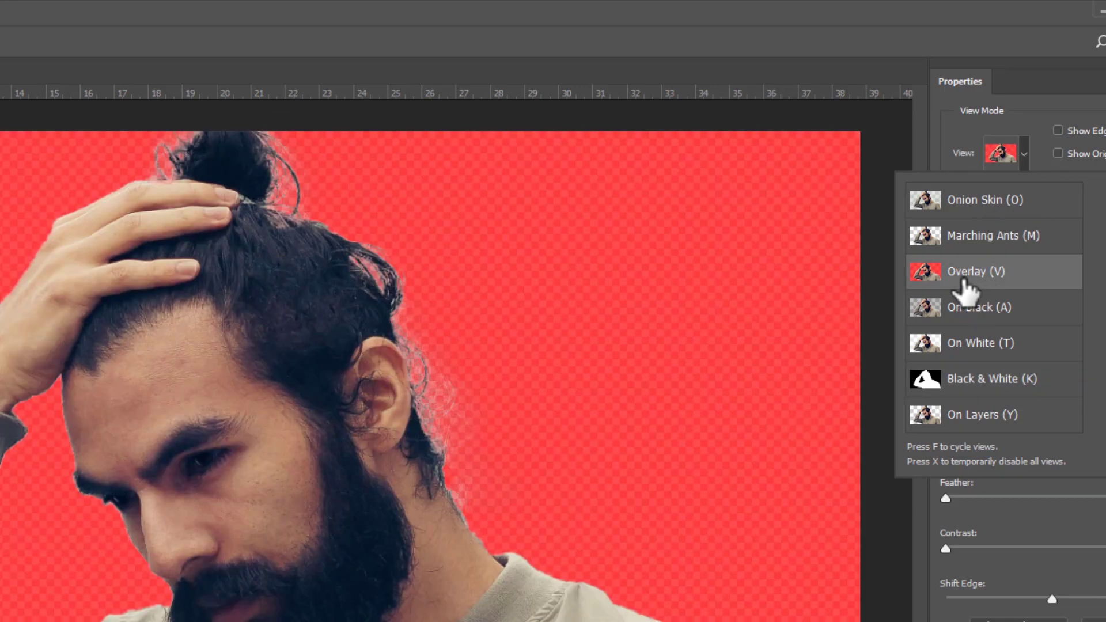
left_click(788, 43)
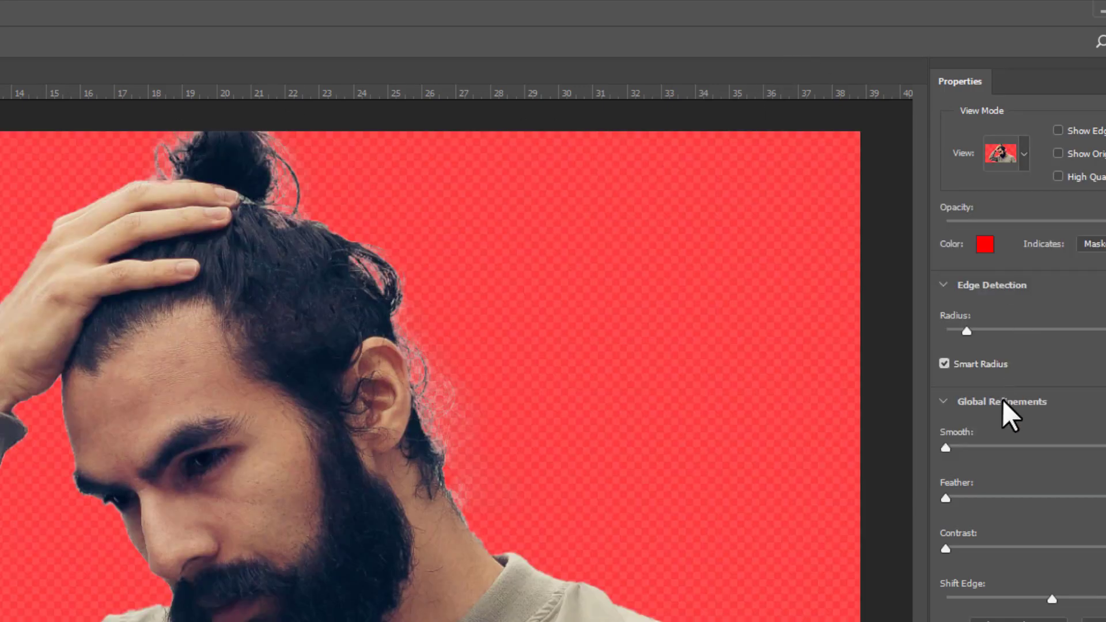
Step: Set the edge detection radius to 1 px and output the decontaminated cutout to a new layer with layer mask
left_click_drag(966, 333, 972, 333)
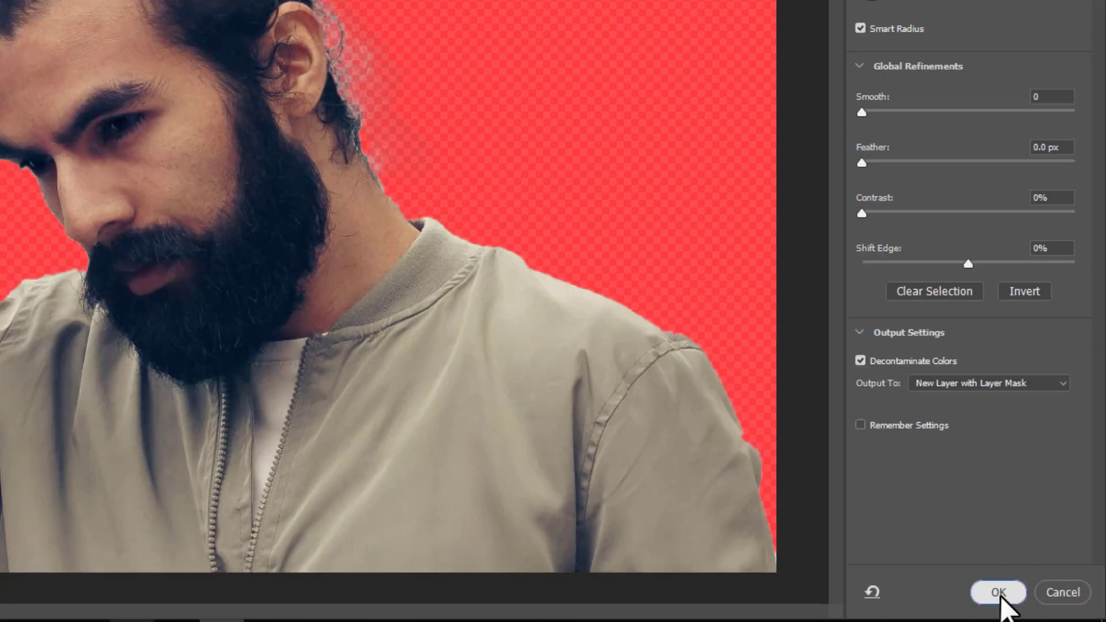
left_click(997, 592)
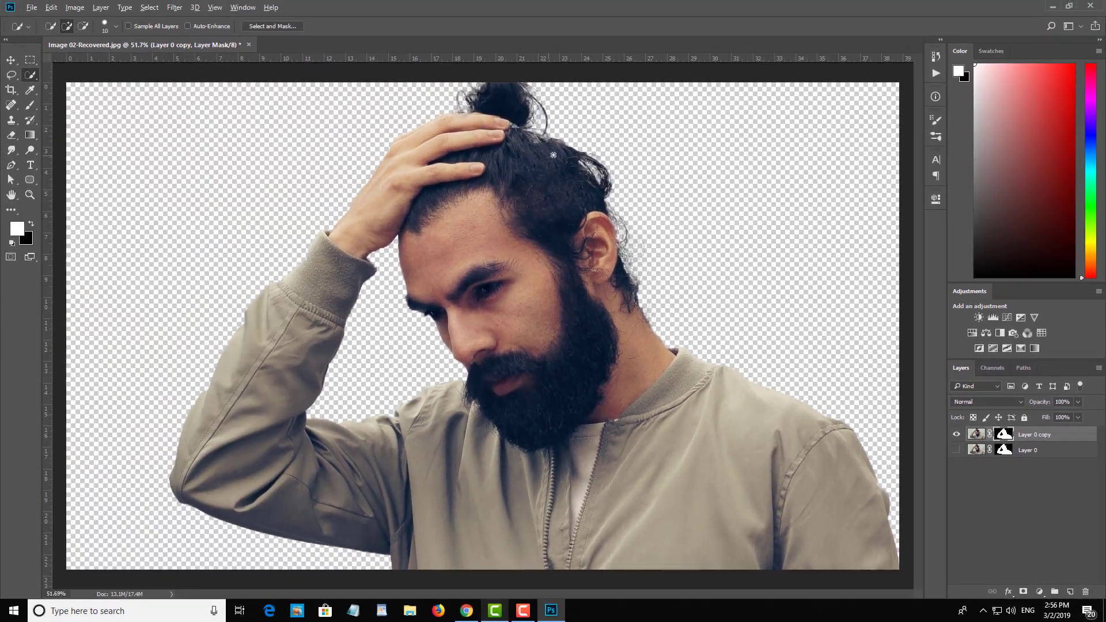
Step: Examine the cutout's hair edges around the ear, bun and hand up close against the transparent background
scroll(557, 153, "down", 2)
scroll(692, 213, "up", 2)
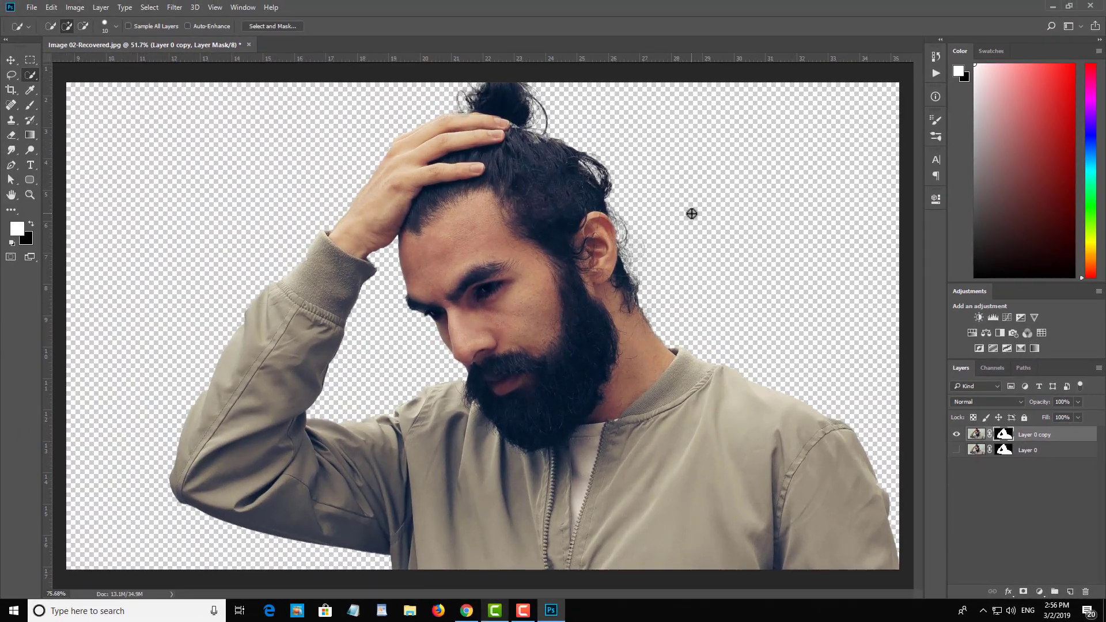
scroll(582, 218, "up", 5)
left_click_drag(606, 237, 660, 334)
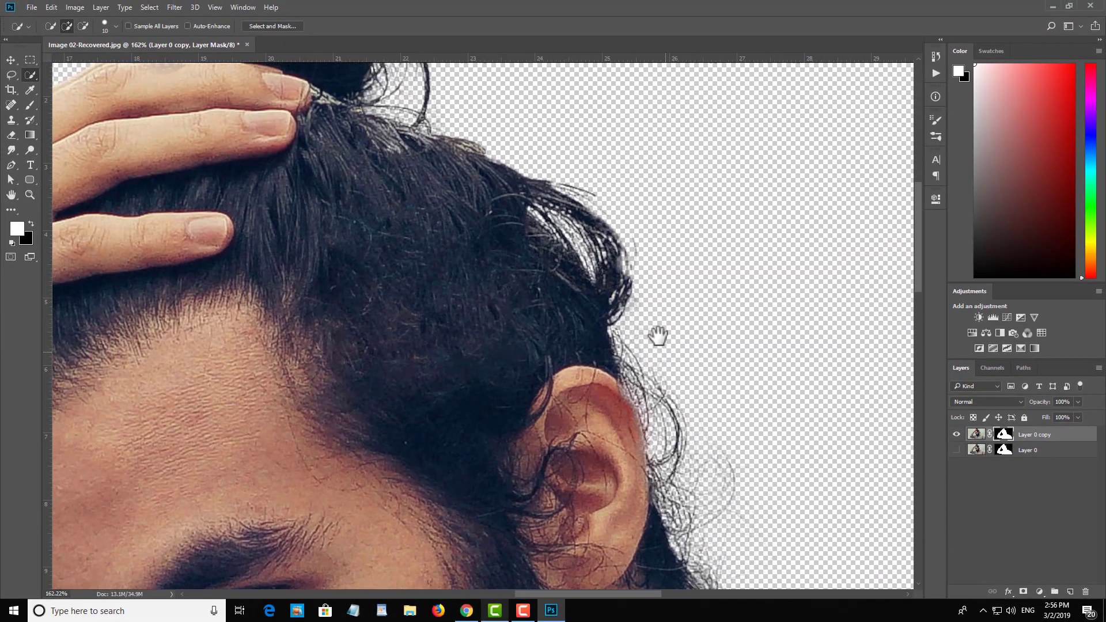
left_click_drag(444, 247, 605, 405)
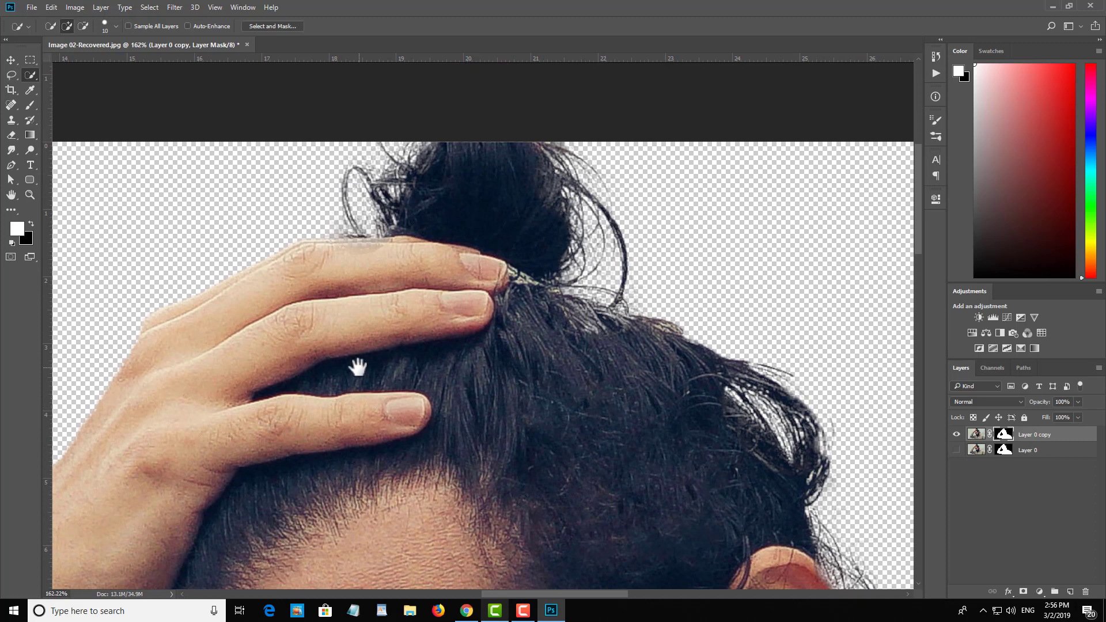
scroll(477, 341, "down", 5)
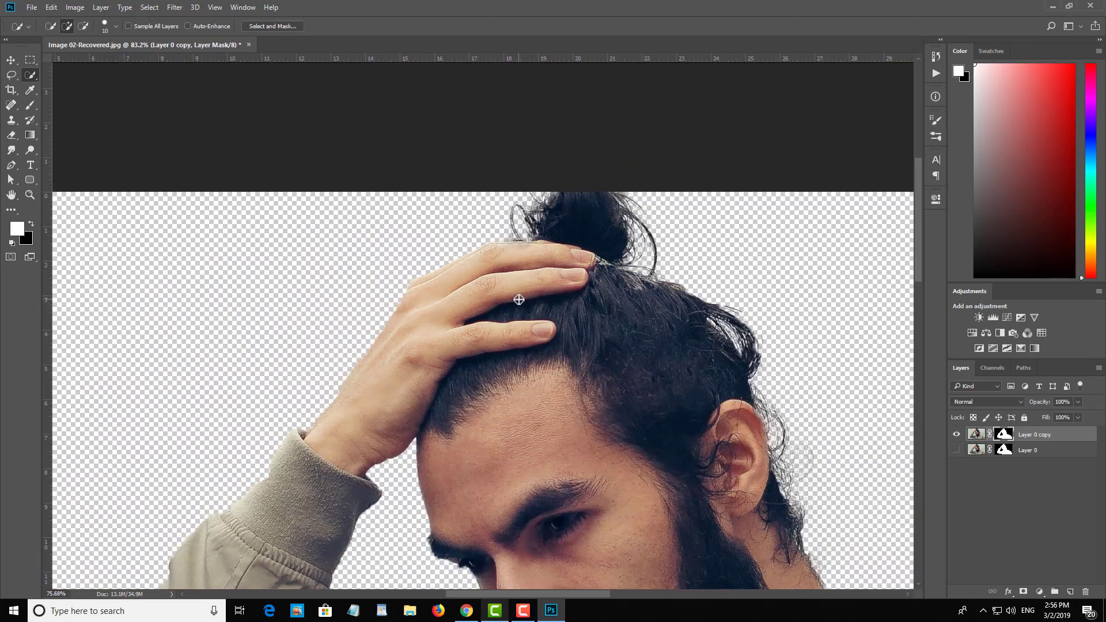
scroll(519, 300, "down", 4)
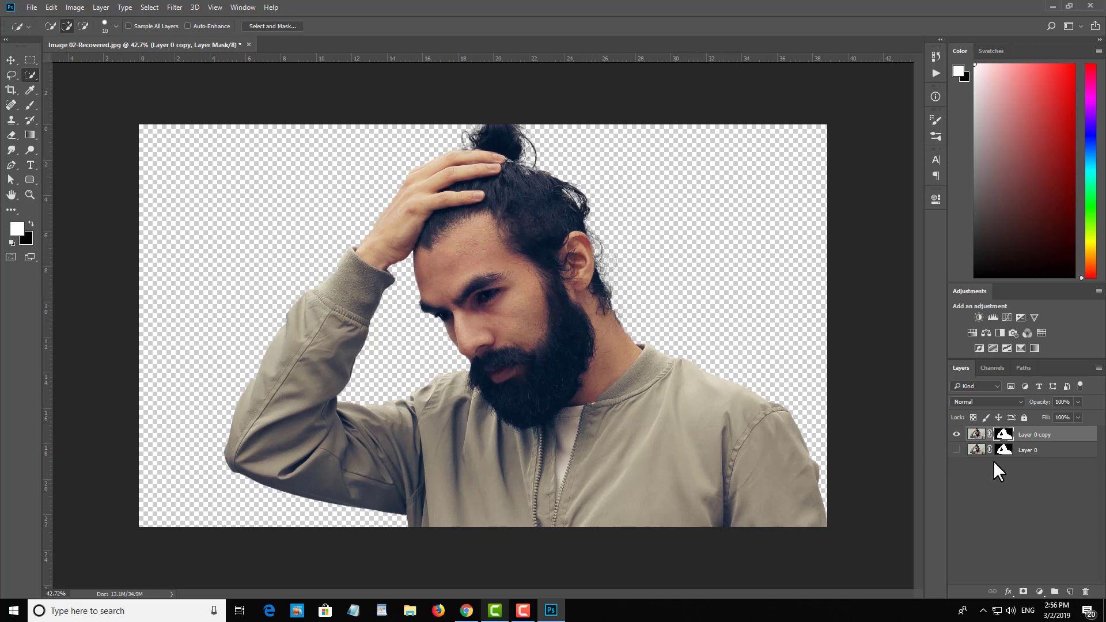
Step: Merge Layer 0 copy and Layer 0 into a single layer and try moving the cutout with the Move tool
left_click(1030, 451, "shift")
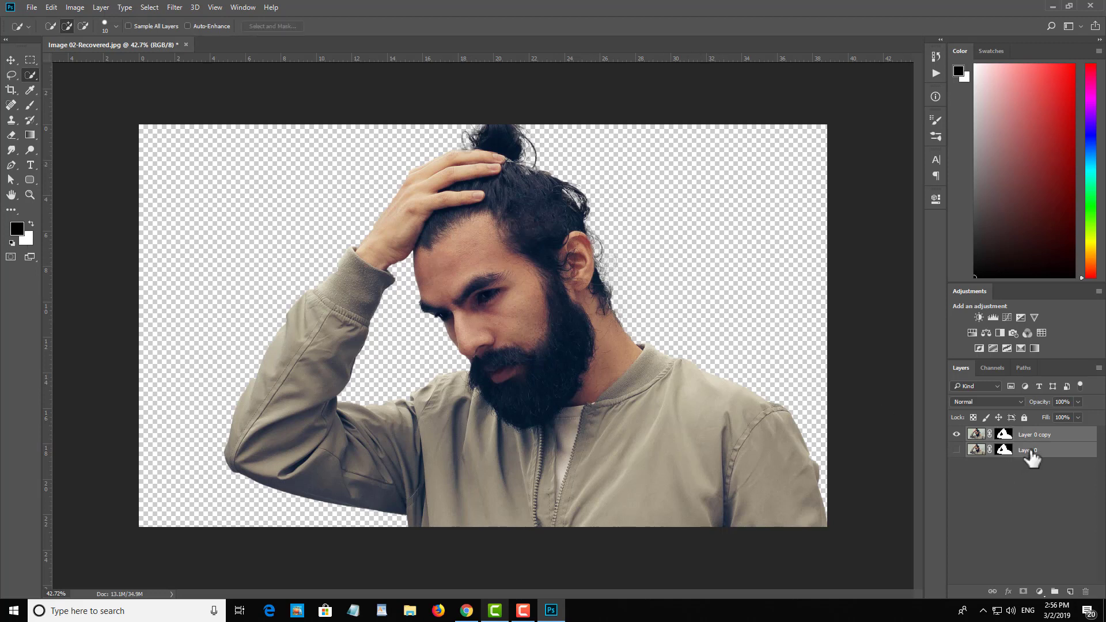
key("ctrl+e")
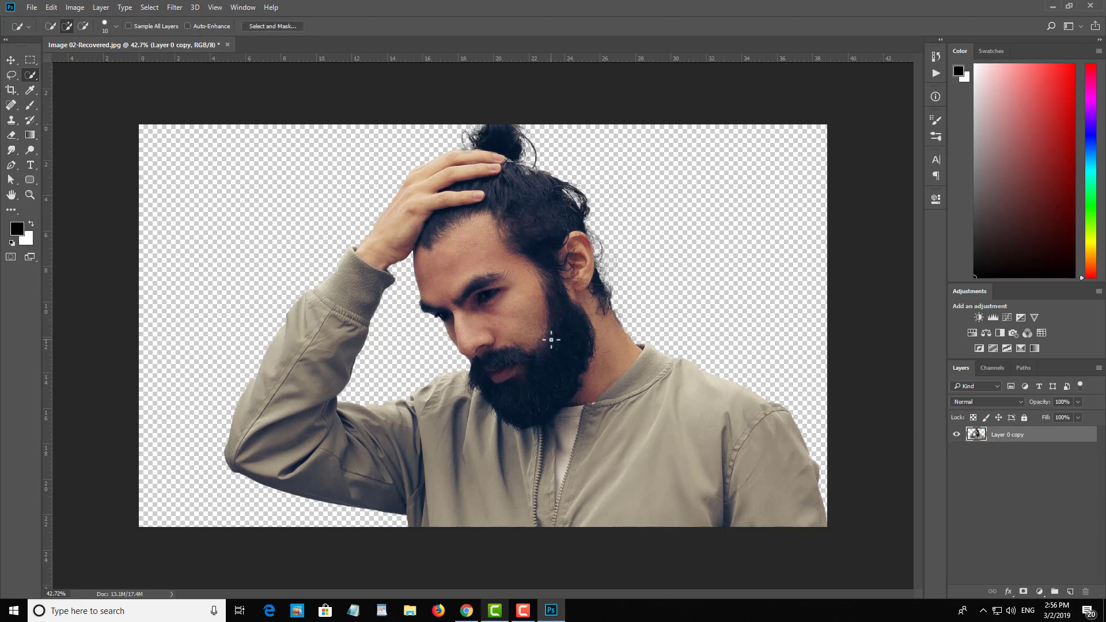
key("v")
left_click_drag(554, 432, 556, 427)
key("ctrl+z")
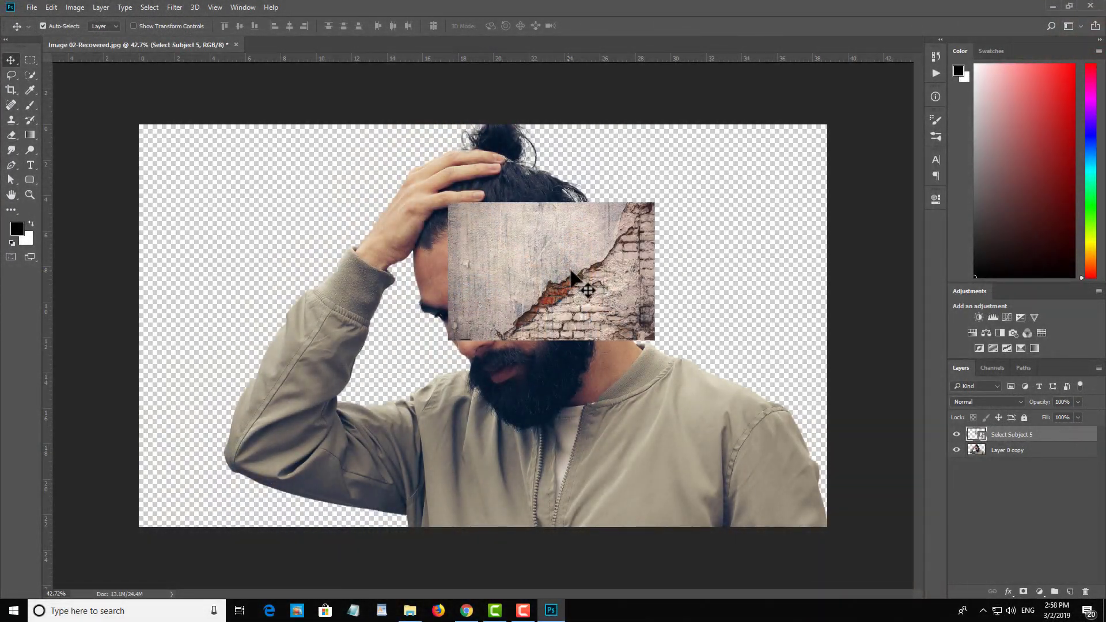
Step: Scale the wall image on the Select Subject 5 layer to cover the whole canvas and move its layer below Layer 0 copy
left_click_drag(610, 279, 273, 206)
key("ctrl+t")
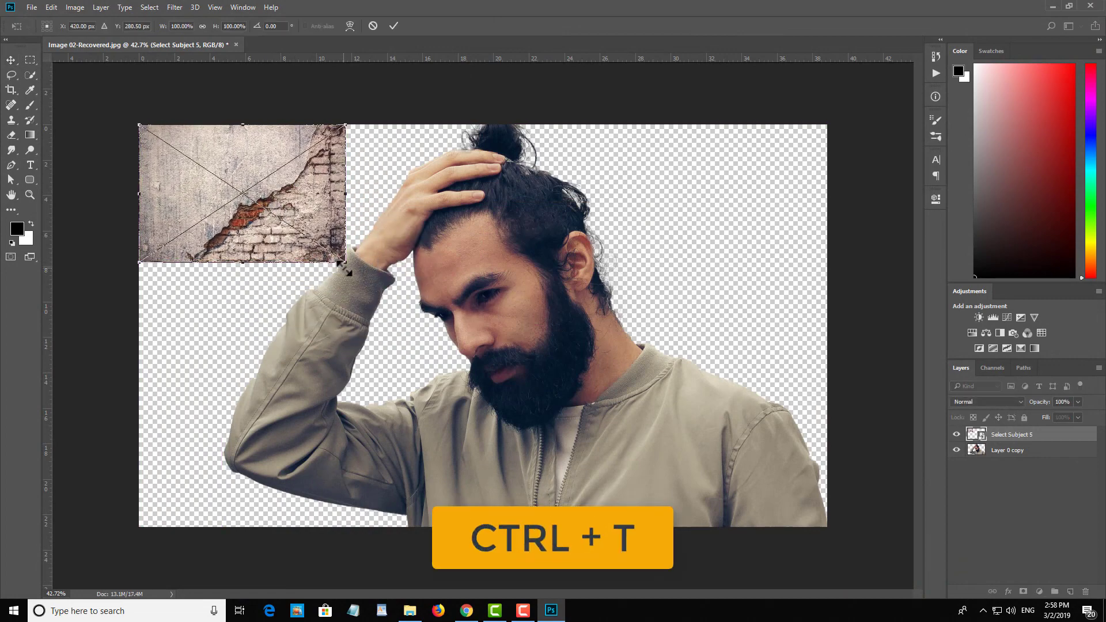
left_click_drag(345, 262, 842, 570)
left_click(394, 26)
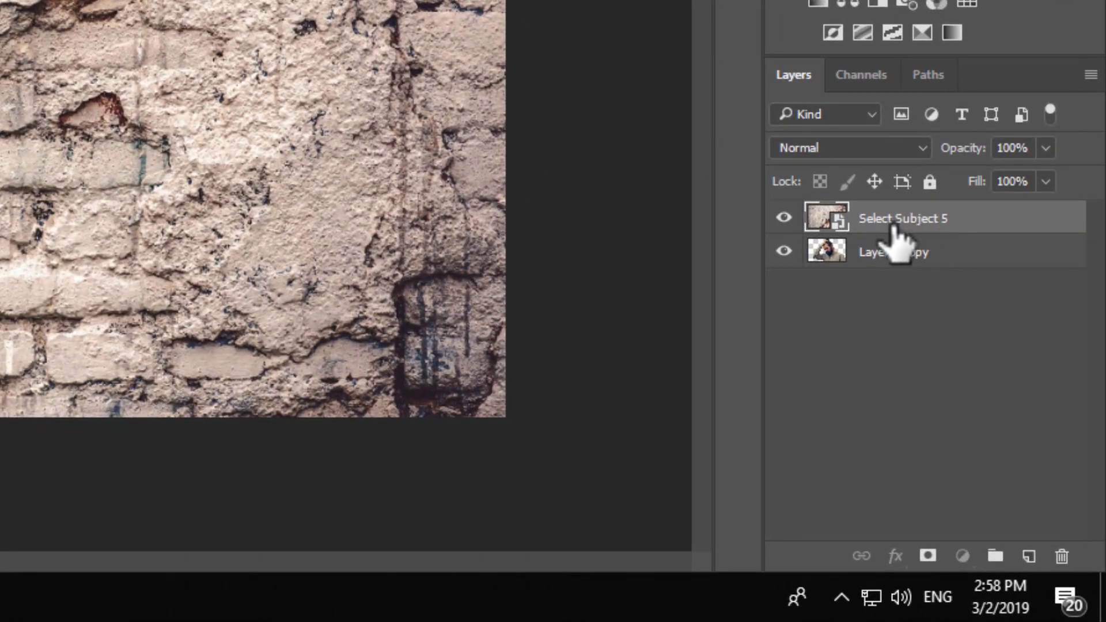
left_click_drag(884, 222, 901, 268)
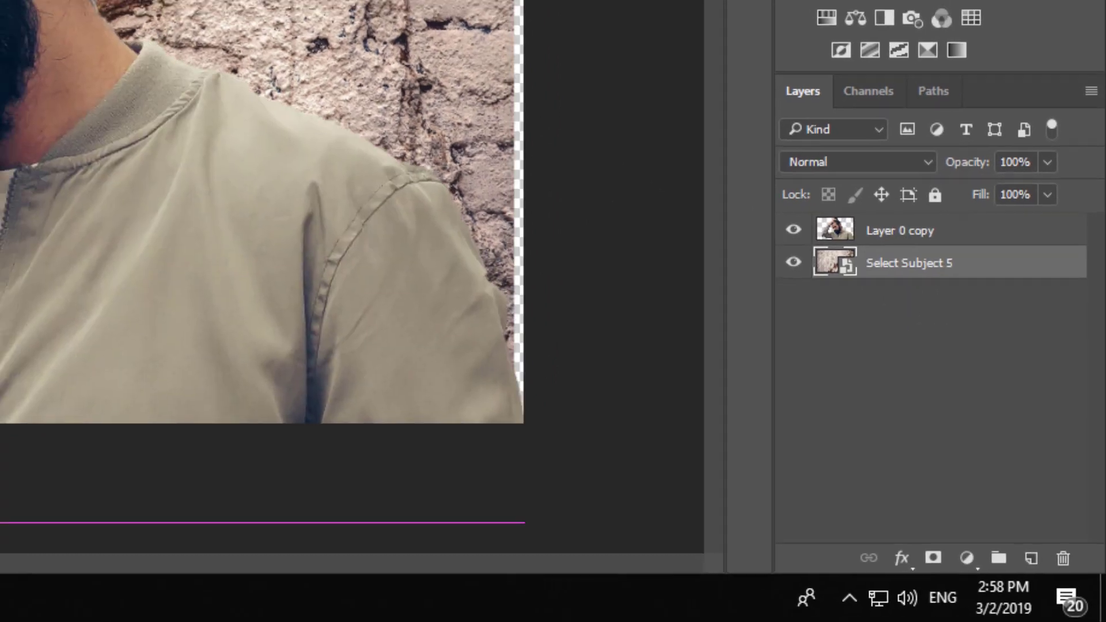
left_click_drag(664, 150, 739, 253)
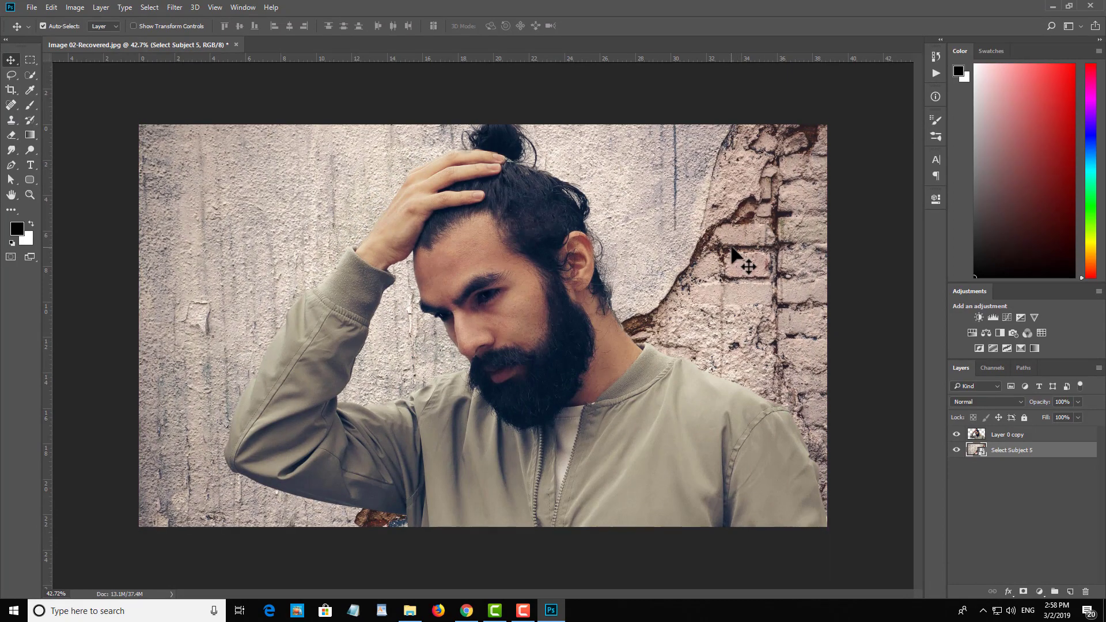
Step: Examine the hair edges against the wall background and compare the composite with the man's layer hidden and shown
scroll(621, 226, "up", 11)
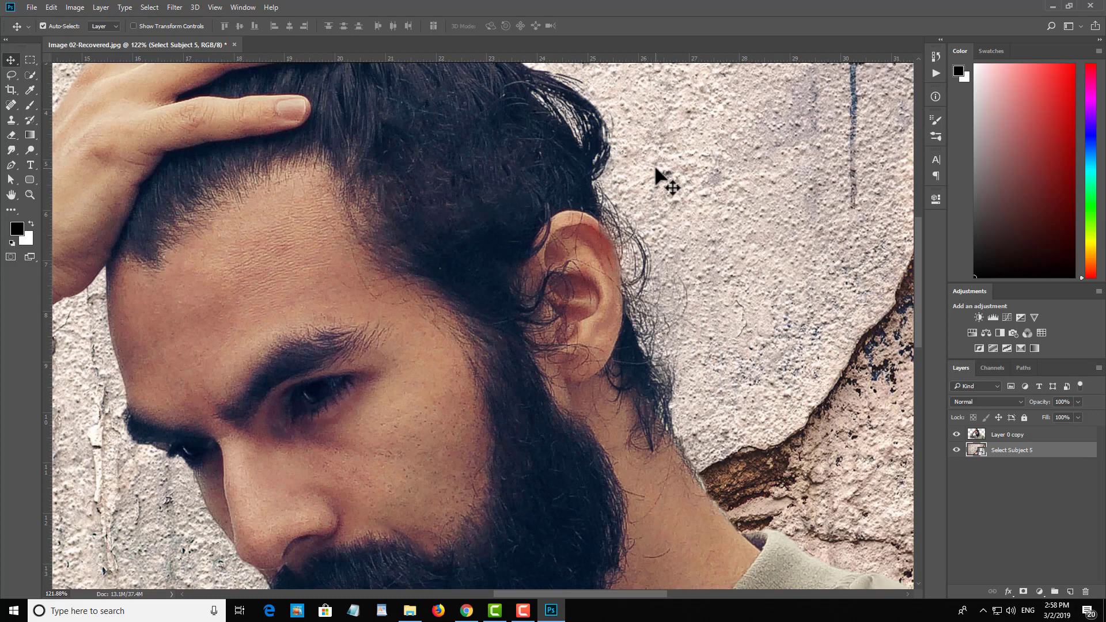
left_click_drag(656, 186, 663, 317)
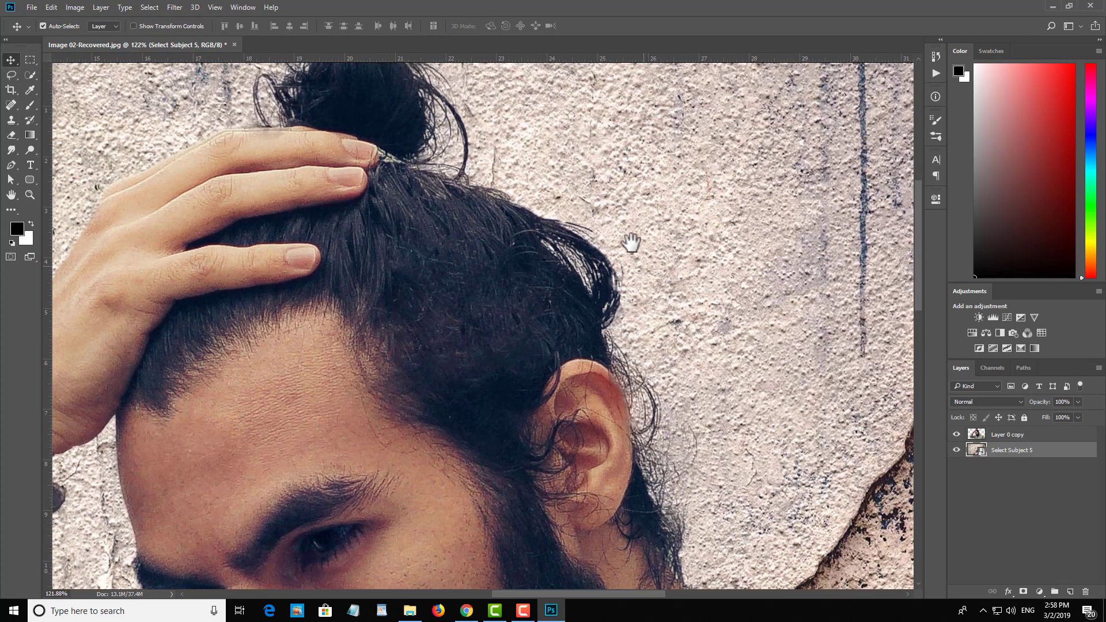
left_click_drag(629, 247, 671, 350)
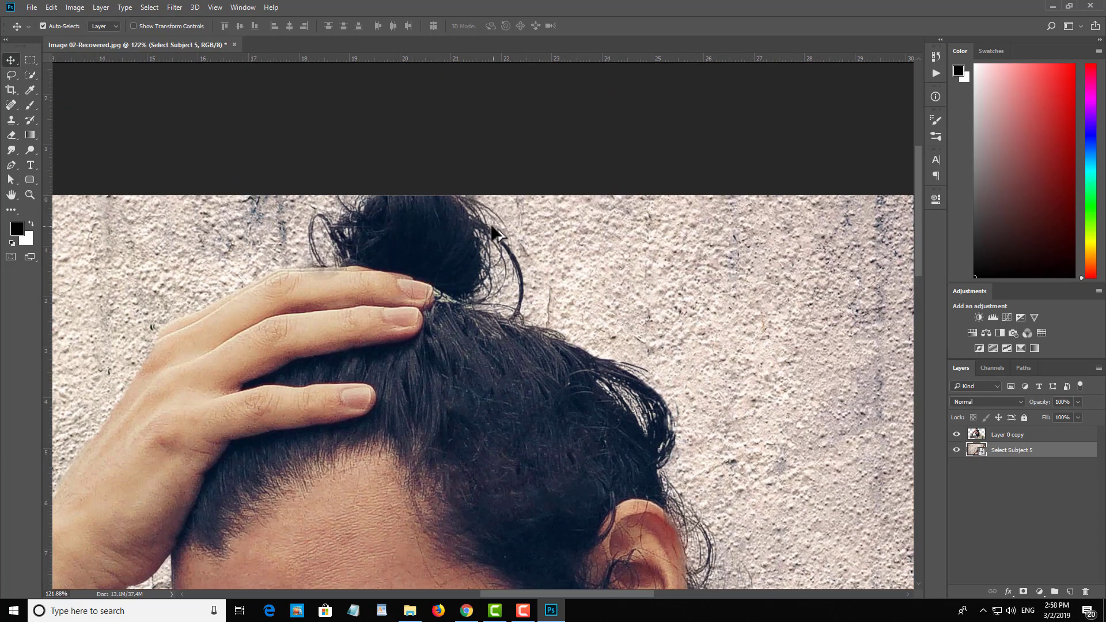
scroll(494, 233, "down", 9)
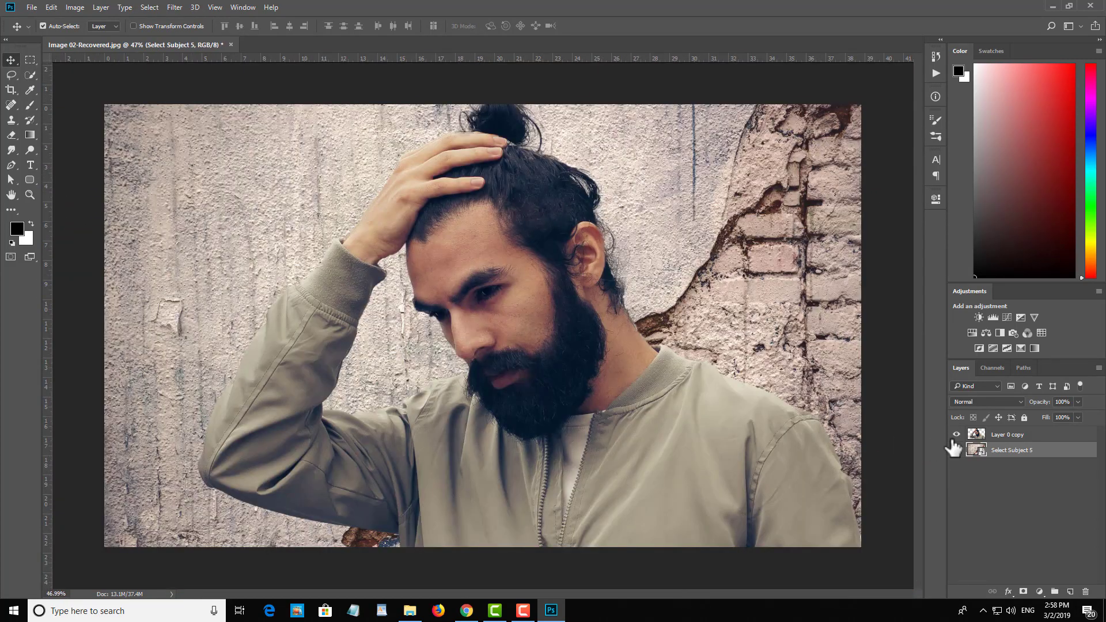
left_click(957, 435)
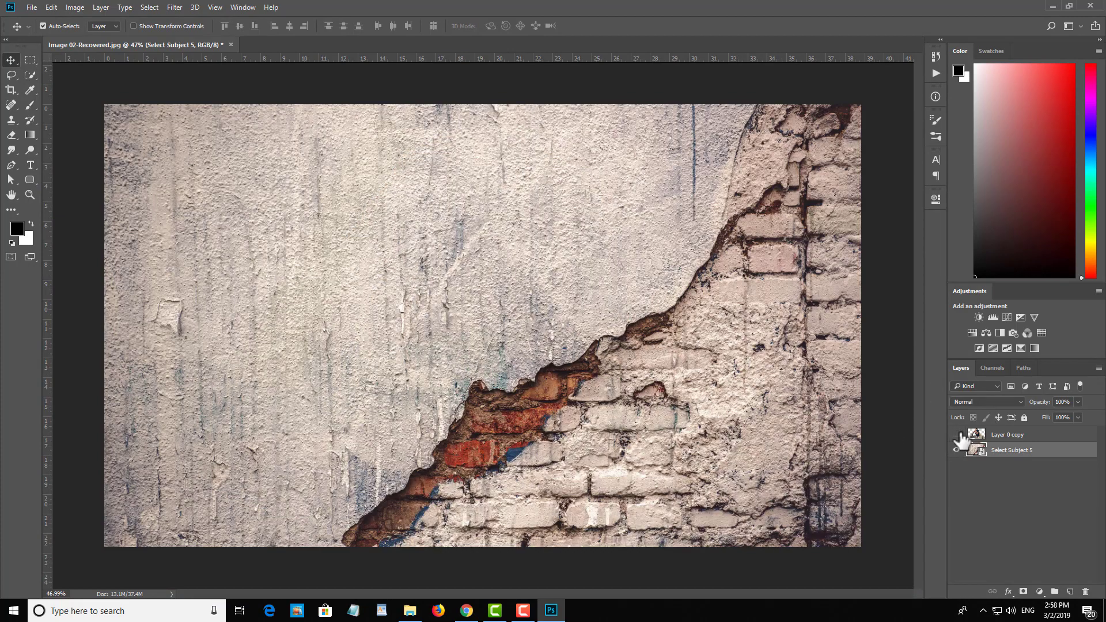
left_click(956, 435)
scroll(583, 276, "down", 4)
scroll(570, 289, "up", 6)
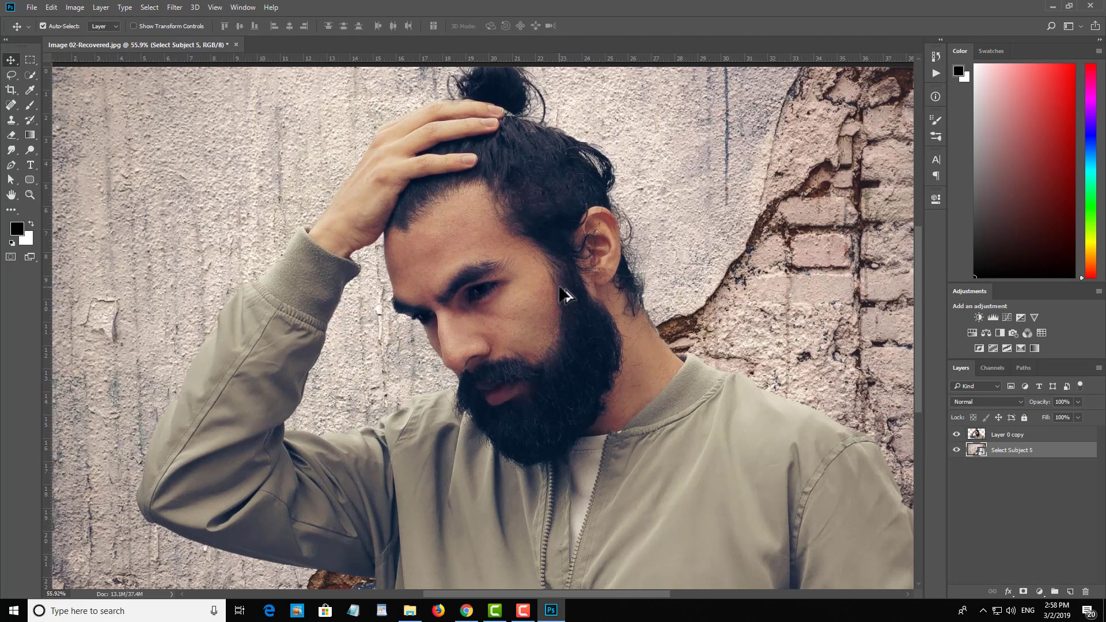
scroll(558, 286, "down", 1)
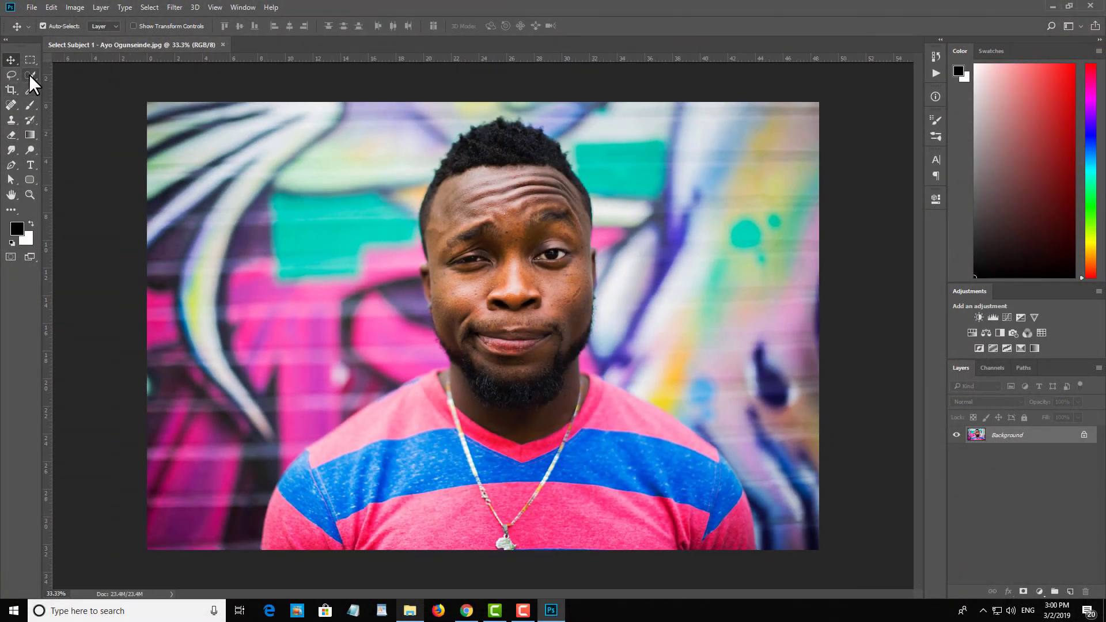
Step: Select the man in the striped shirt from chest to forehead using the Quick Selection tool with a 500 px brush
left_click(30, 75)
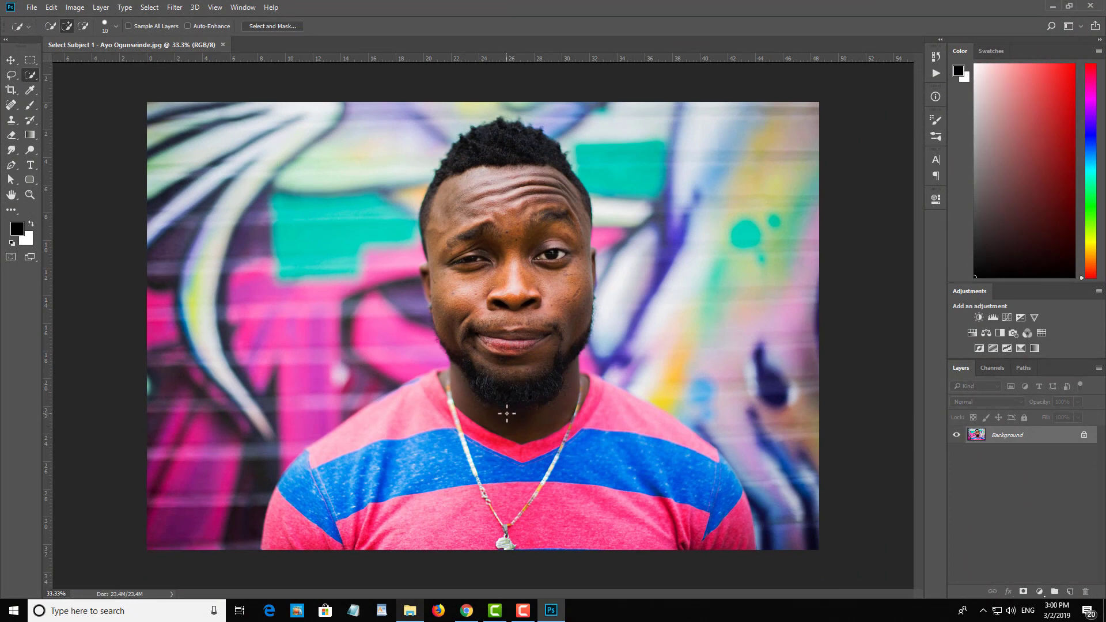
key("bracketright")
key("bracketright")
key("bracketright")
key("bracketright")
key("bracketright")
key("bracketright")
key("bracketright")
key("bracketright")
key("bracketright")
key("bracketright")
key("bracketright")
key("bracketright")
key("bracketright")
key("bracketright")
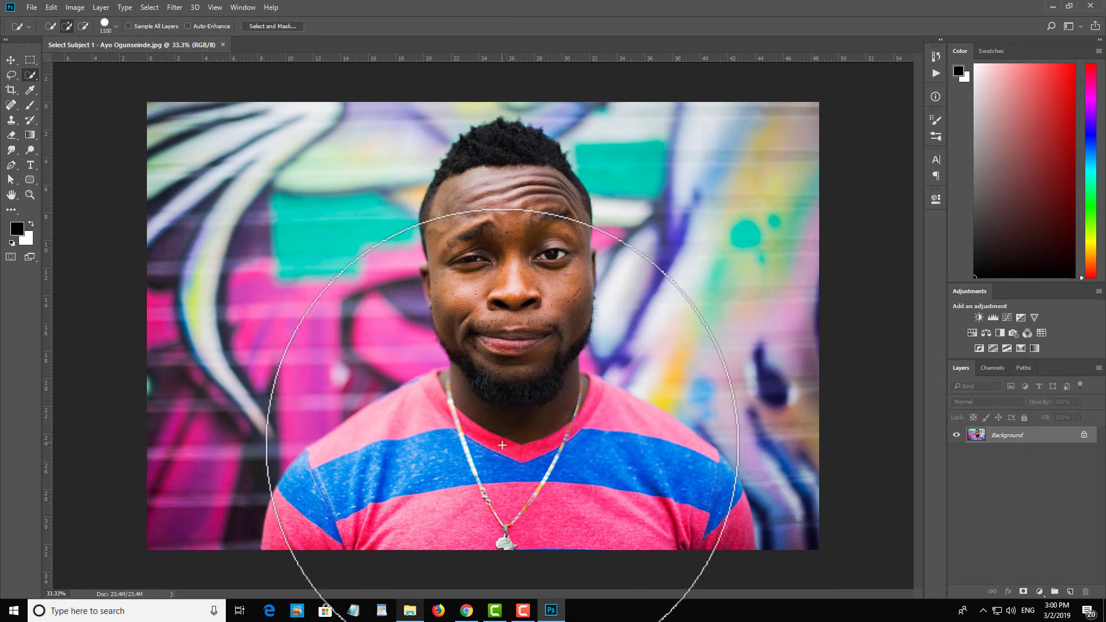
key("bracketleft")
key("bracketleft")
key("bracketleft")
key("bracketleft")
mouse_move(506, 444)
left_mouse_down()
mouse_move(466, 475)
mouse_move(406, 472)
mouse_move(346, 527)
mouse_move(422, 488)
mouse_move(507, 479)
mouse_move(639, 502)
mouse_move(679, 528)
mouse_move(585, 459)
mouse_move(600, 460)
mouse_move(512, 383)
mouse_move(499, 193)
left_mouse_up()
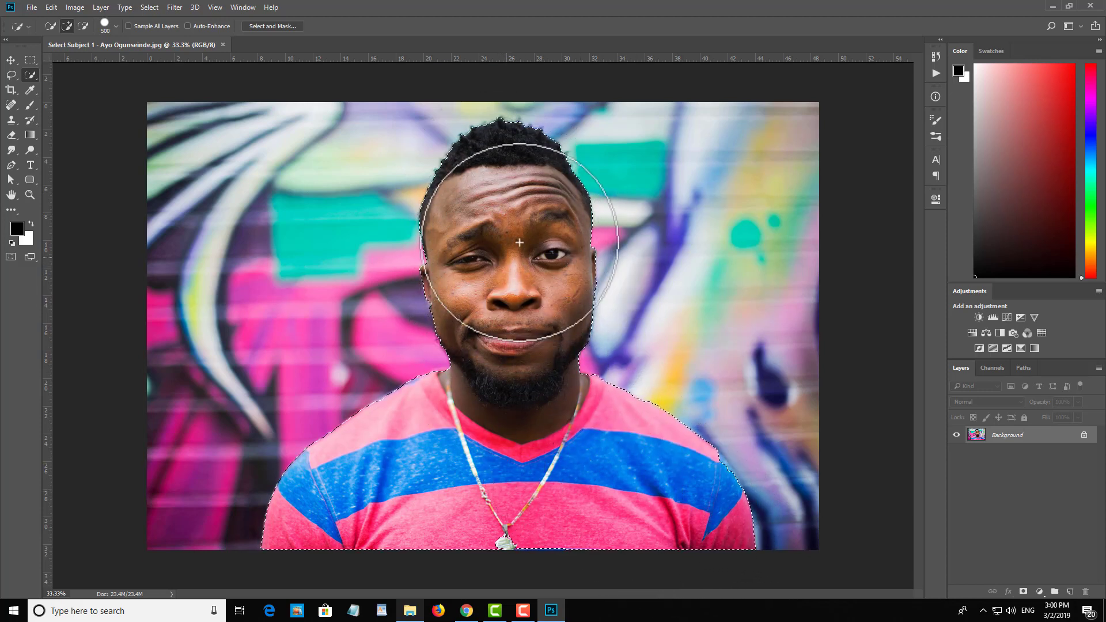
Step: Add a layer mask from the selection of the man and open the mask in Select and Mask
scroll(532, 254, "up", 6)
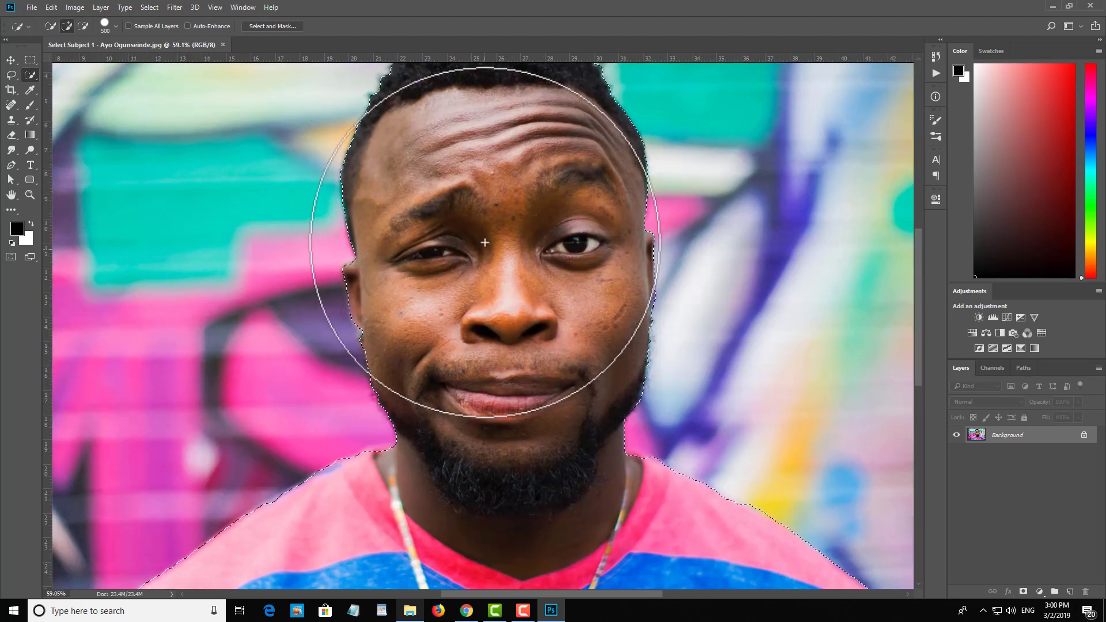
scroll(504, 231, "down", 5)
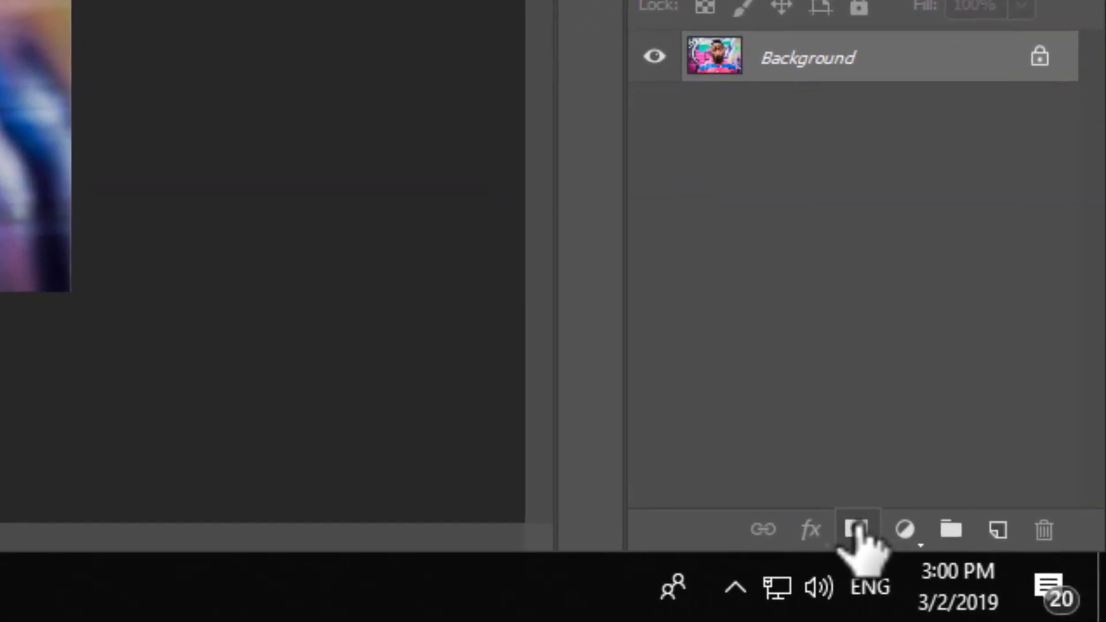
left_click(857, 529)
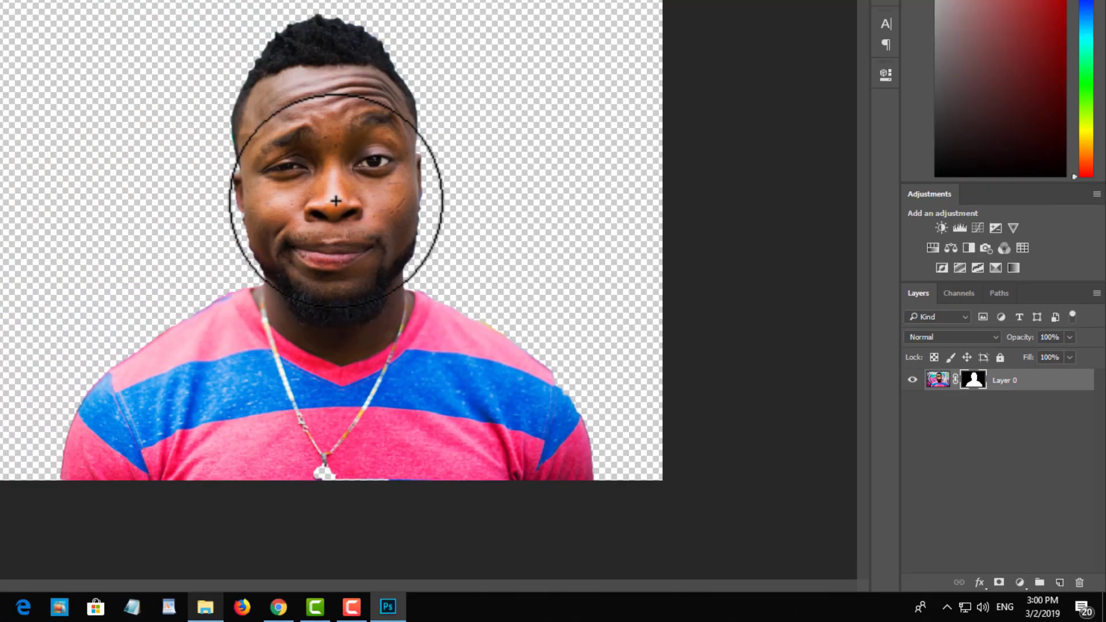
scroll(544, 124, "up", 5)
scroll(513, 98, "down", 5)
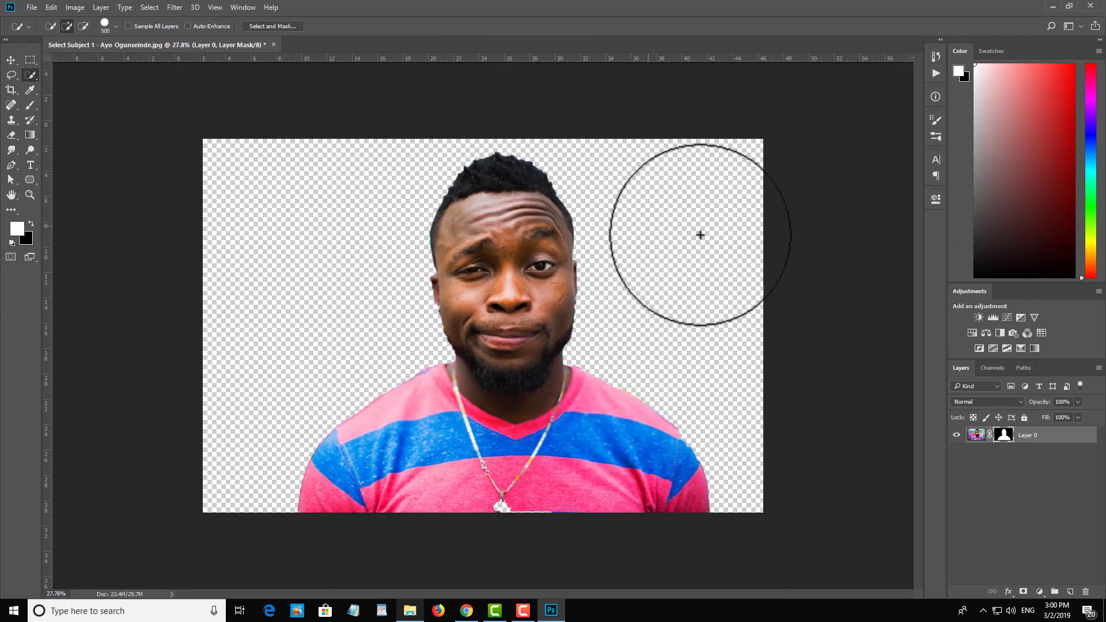
scroll(700, 235, "up", 1)
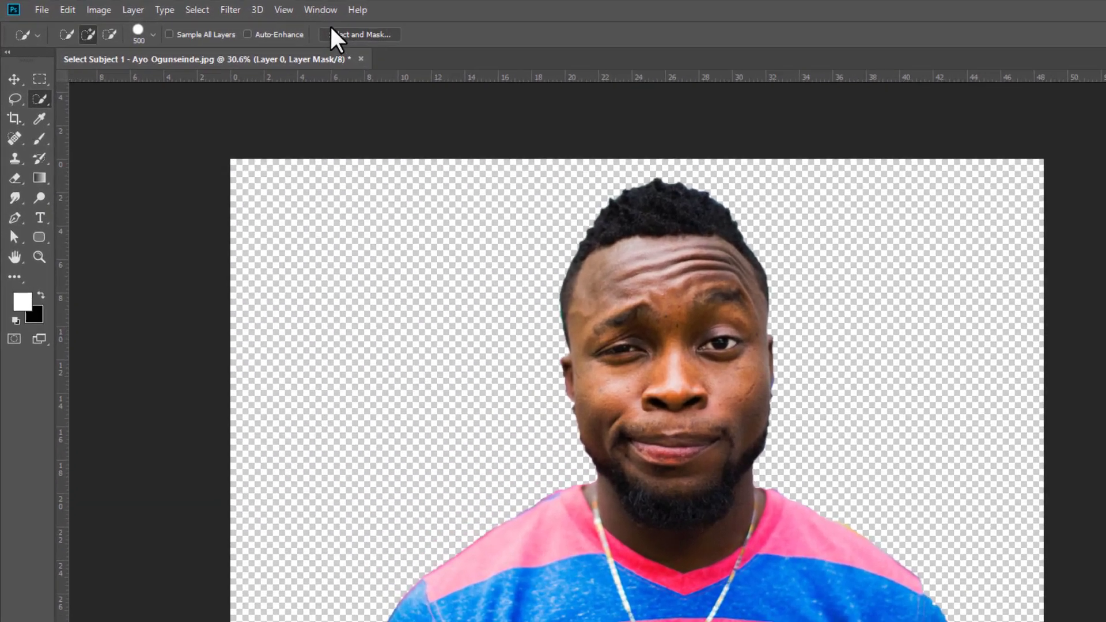
left_click(355, 34)
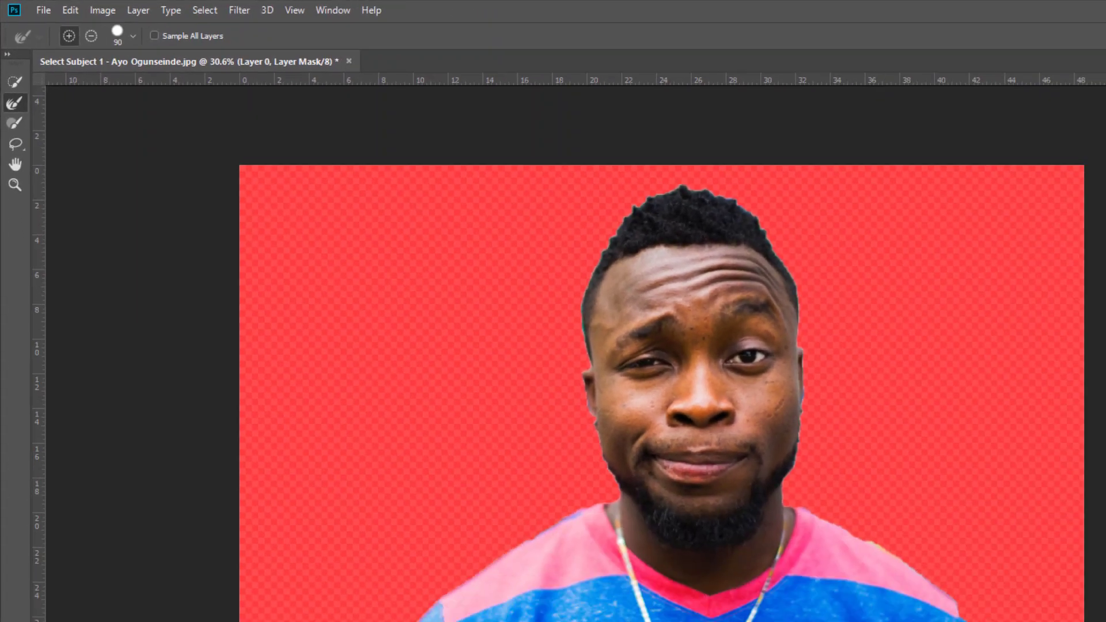
Step: Refine the man's mask in Onion Skin view with Smart Radius and a 3 px radius, and output it to a new layer with layer mask
left_click(1002, 95)
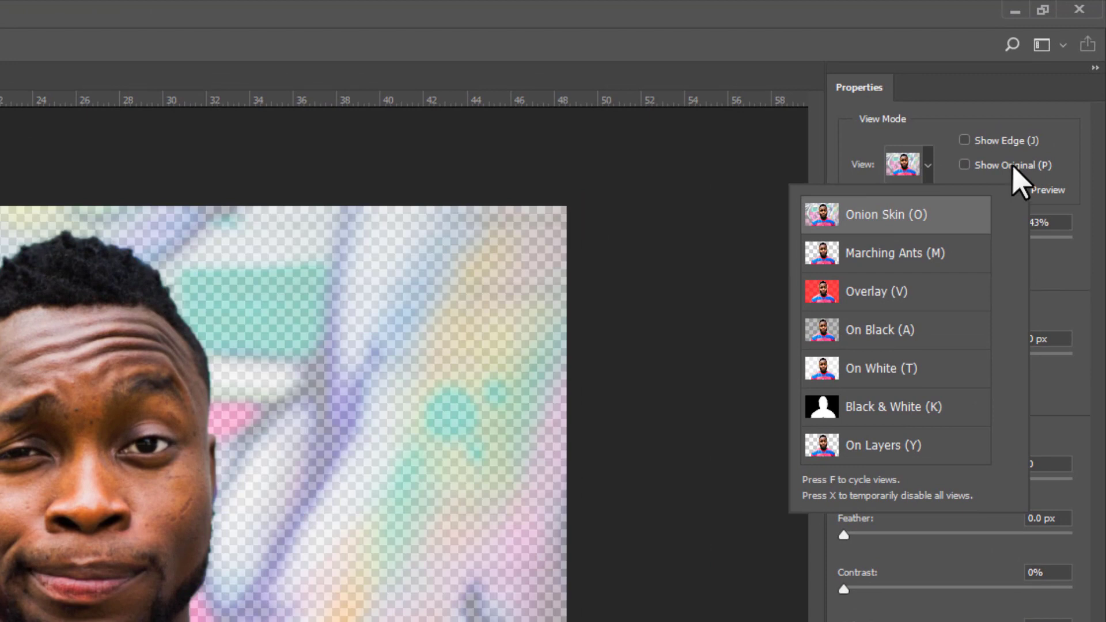
left_click(1034, 108)
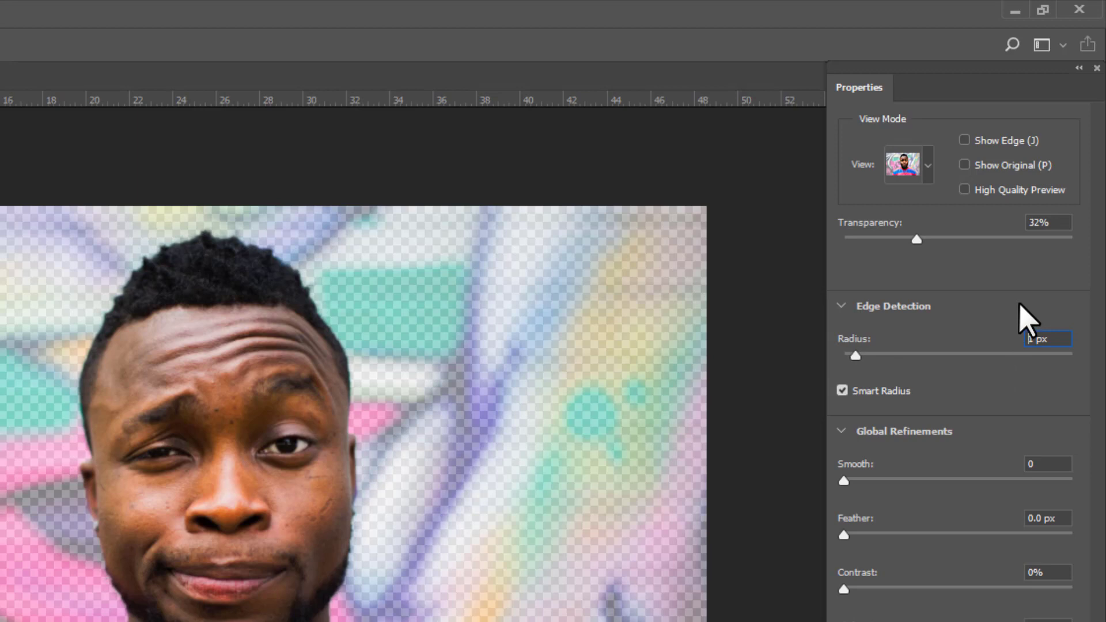
key("Down")
key("Up")
key("Up")
key("Up")
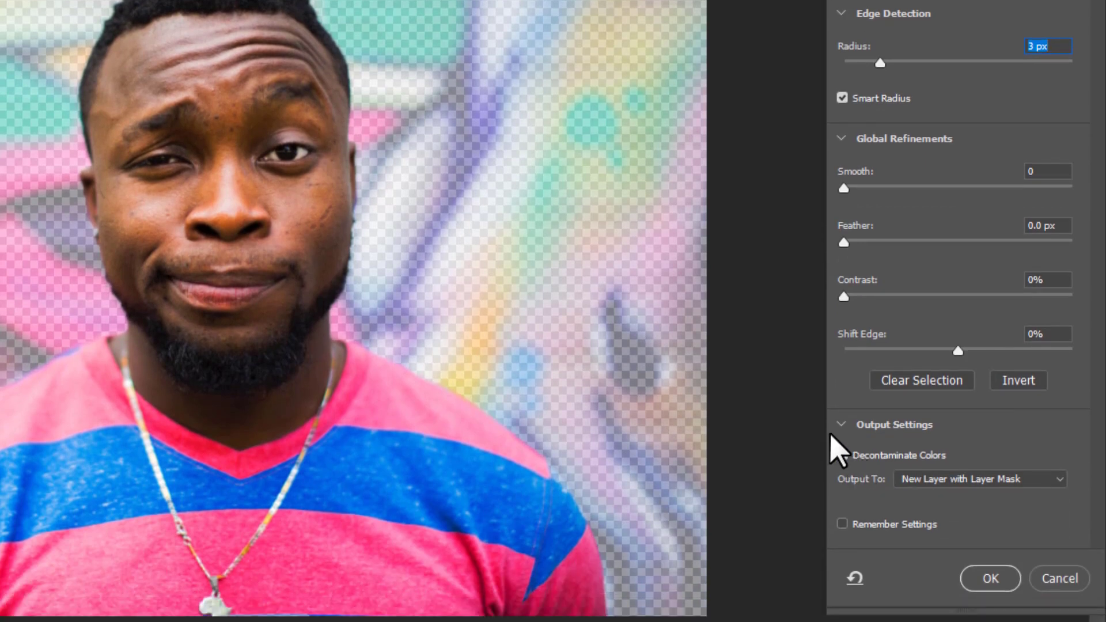
left_click(988, 578)
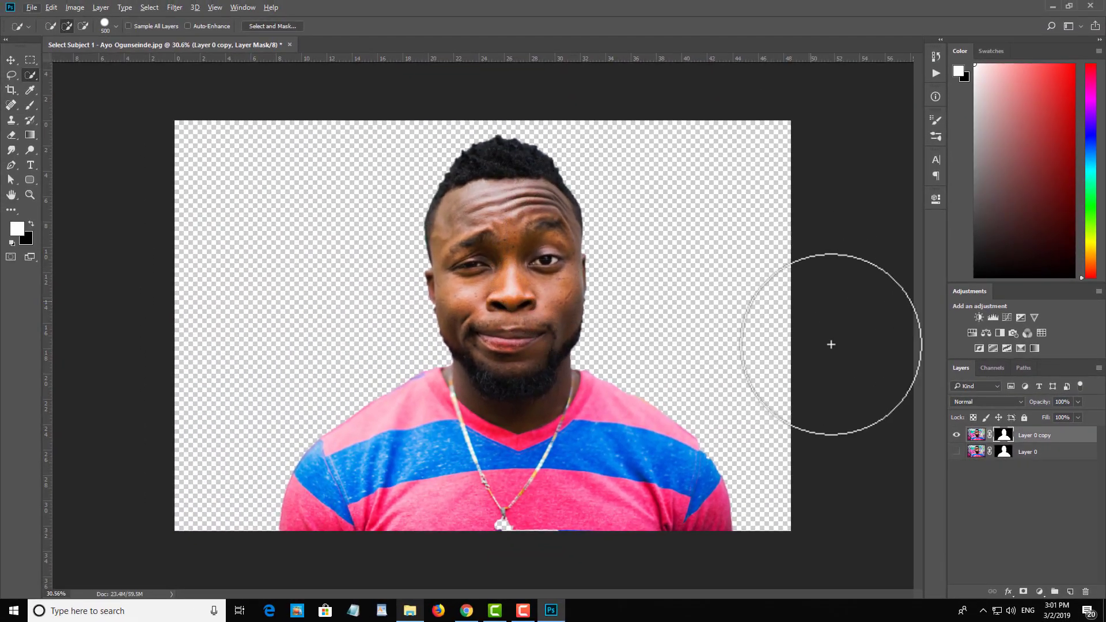
Step: Paint black on the Layer 0 copy mask with an 80 px brush at 58% hardness to clean the cheek edge on the image's left side
scroll(507, 139, "up", 2)
scroll(507, 139, "up", 4)
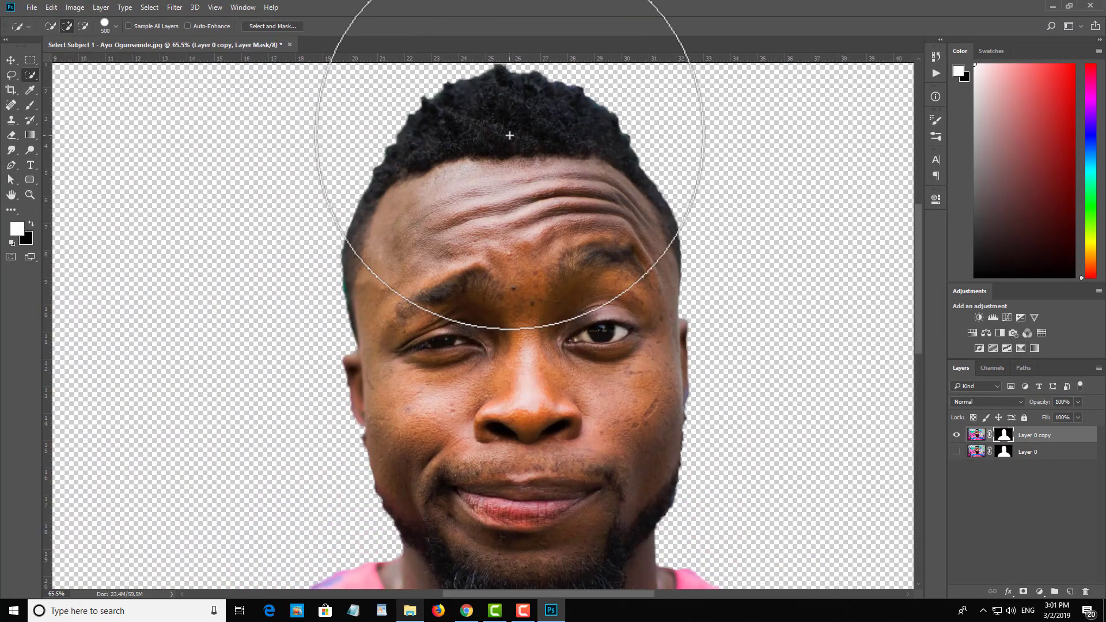
scroll(473, 202, "up", 3)
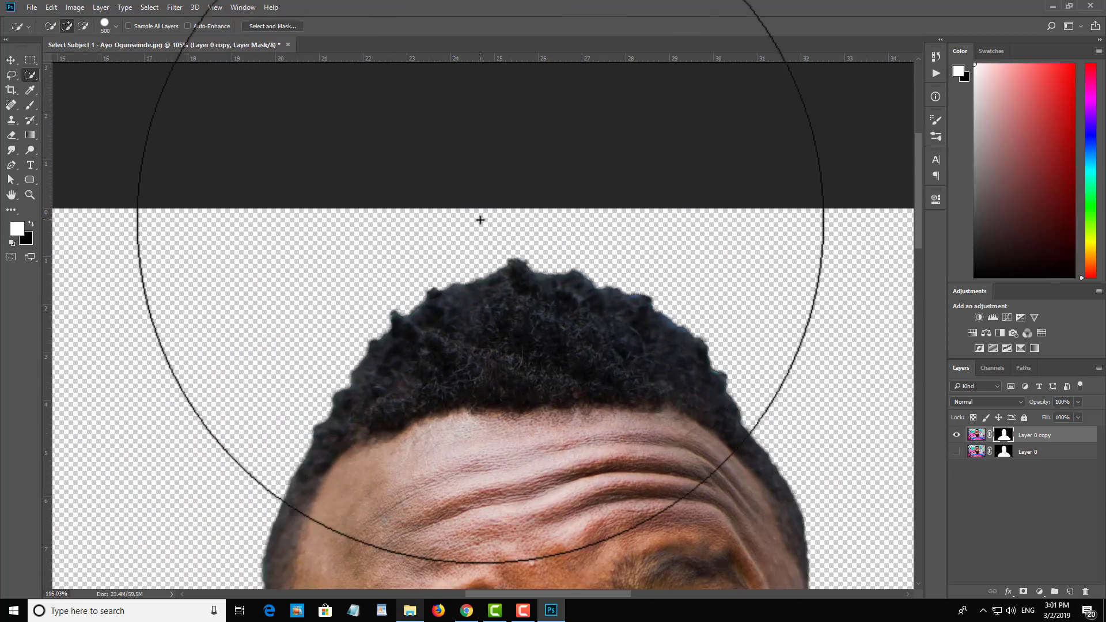
scroll(481, 222, "down", 6)
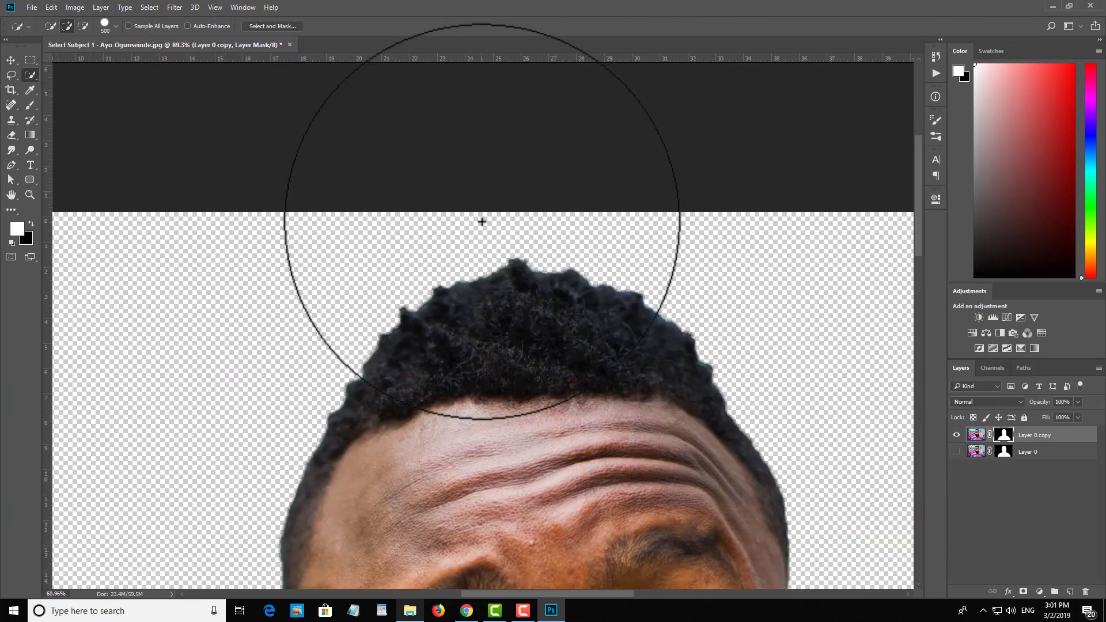
scroll(458, 344, "up", 6)
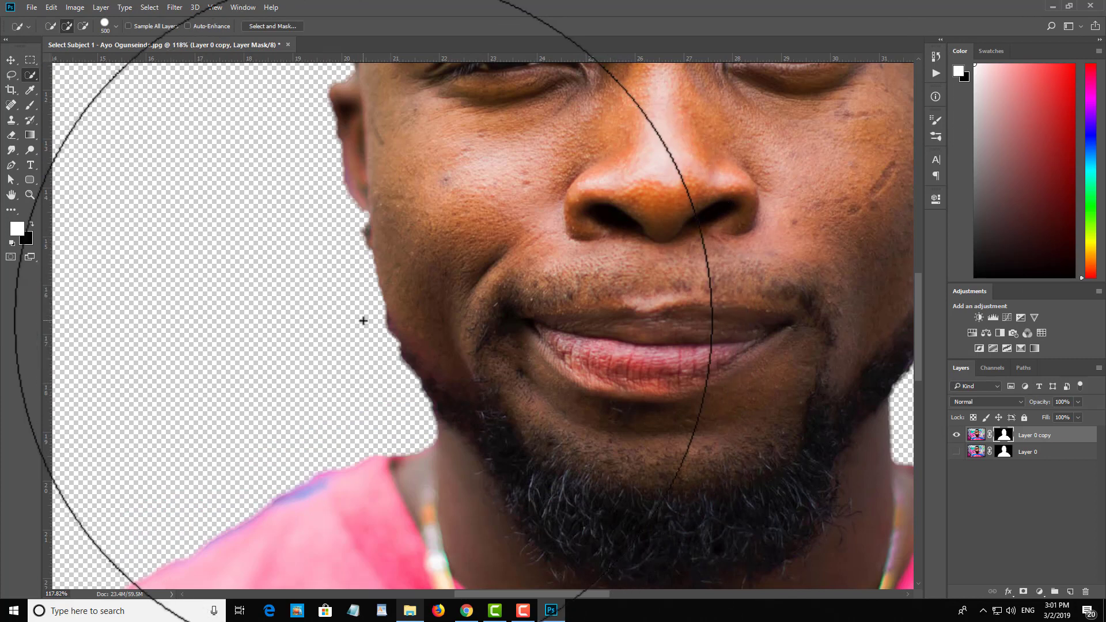
key("bracketleft")
key("bracketleft")
key("bracketleft")
key("bracketleft")
key("bracketleft")
key("bracketleft")
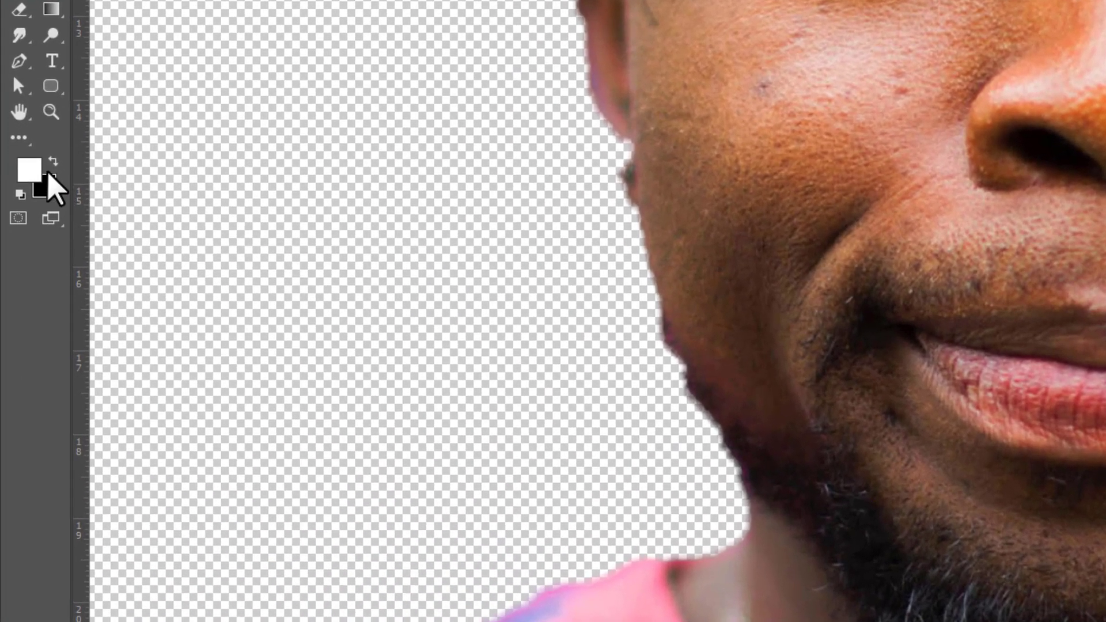
left_click(31, 225)
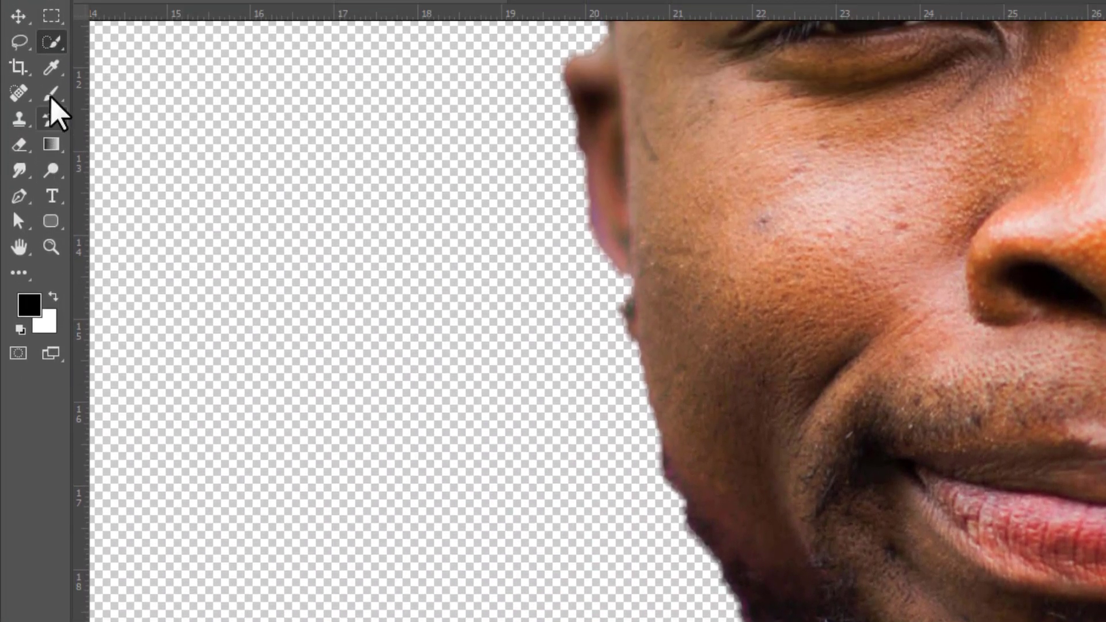
left_click(50, 94)
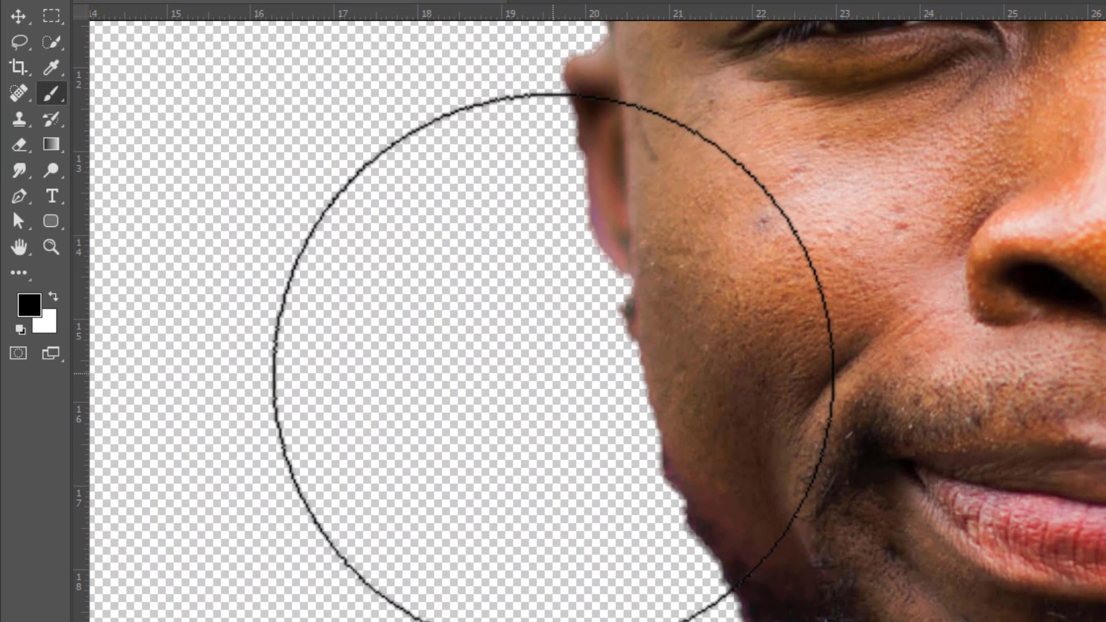
key("bracketleft")
key("bracketleft")
key("bracketleft")
key("bracketleft")
key("bracketleft")
key("bracketleft")
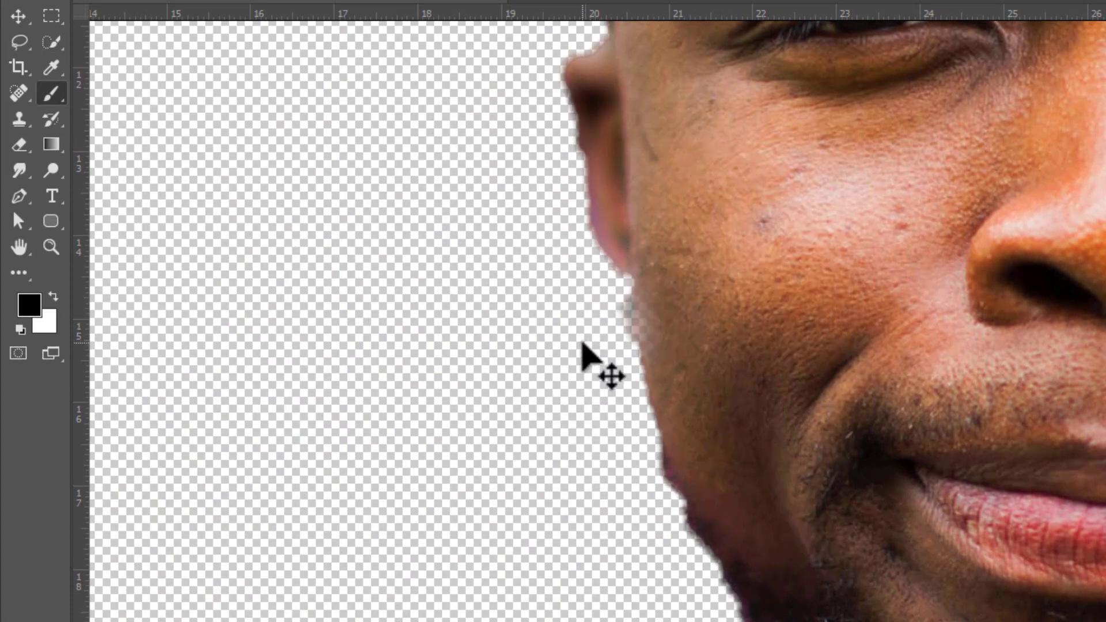
right_click(588, 341)
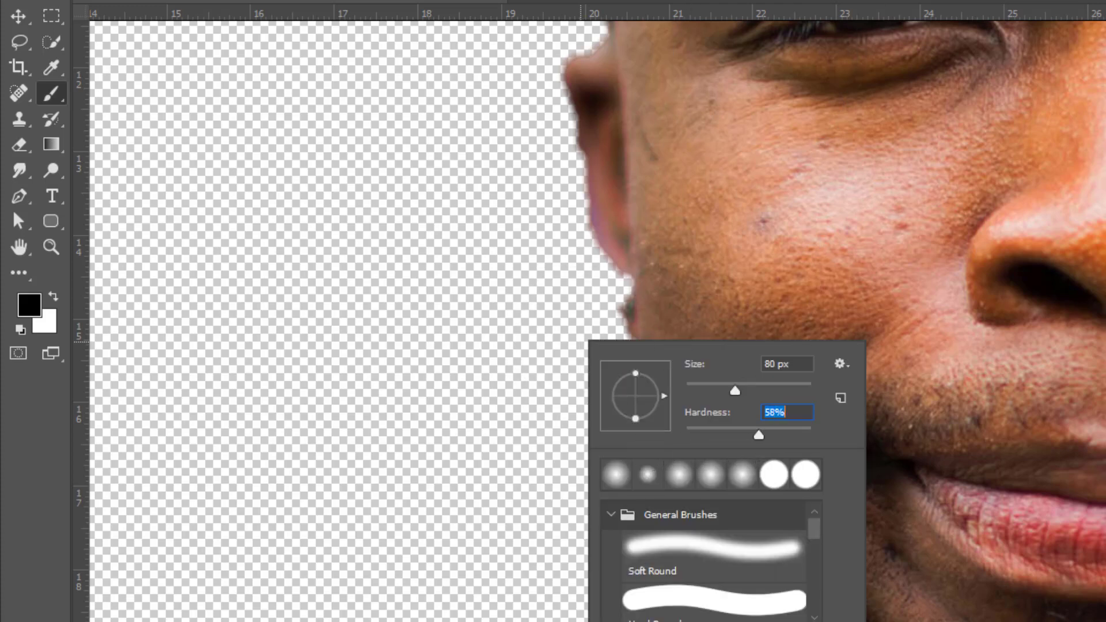
key("Return")
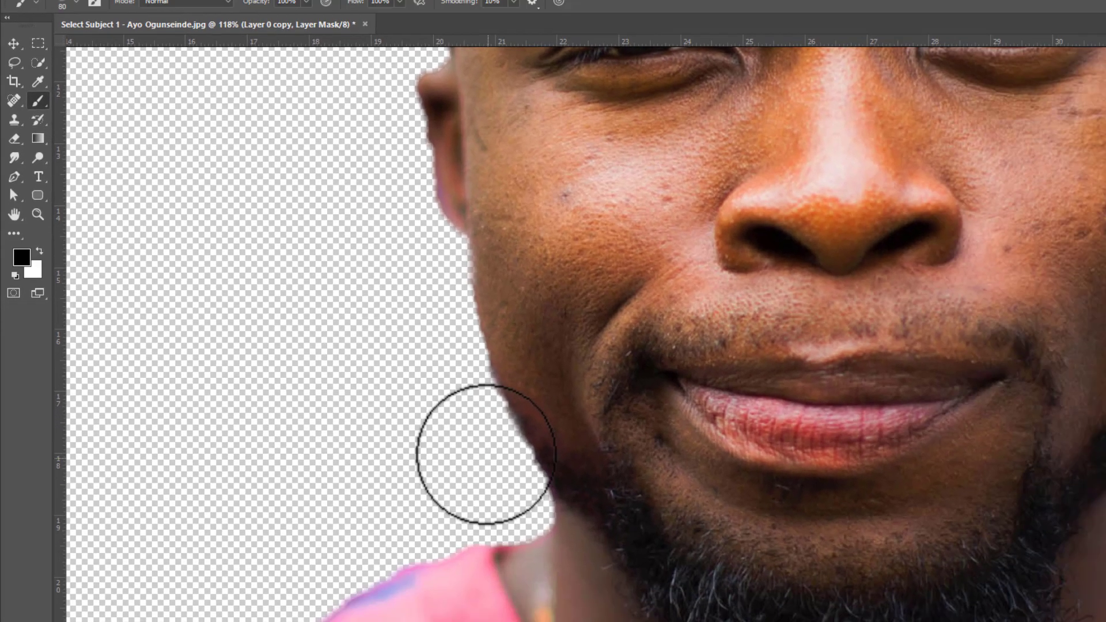
Step: Paint away the rough mask edge along the opposite cheek, from below the ear down to the beard
scroll(673, 582, "down", 6)
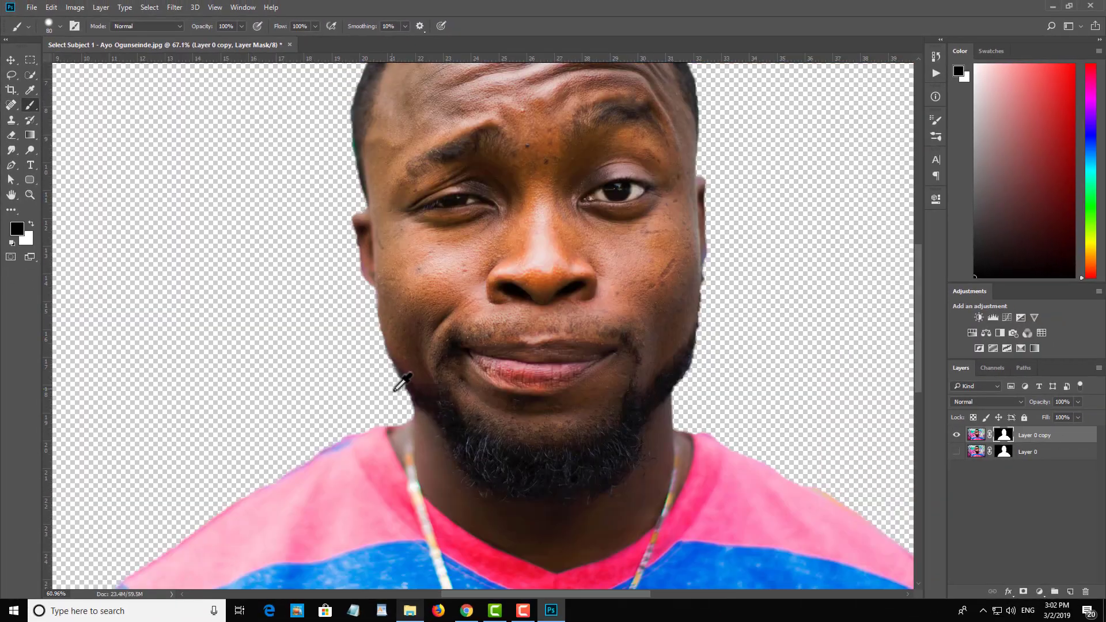
scroll(401, 382, "down", 4)
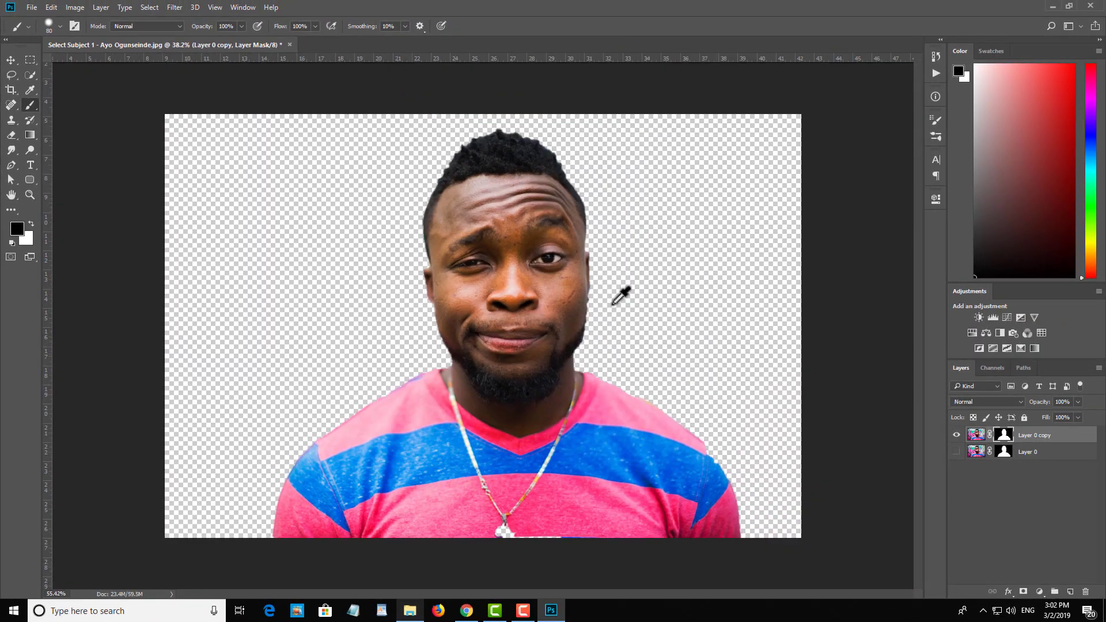
scroll(621, 297, "up", 6)
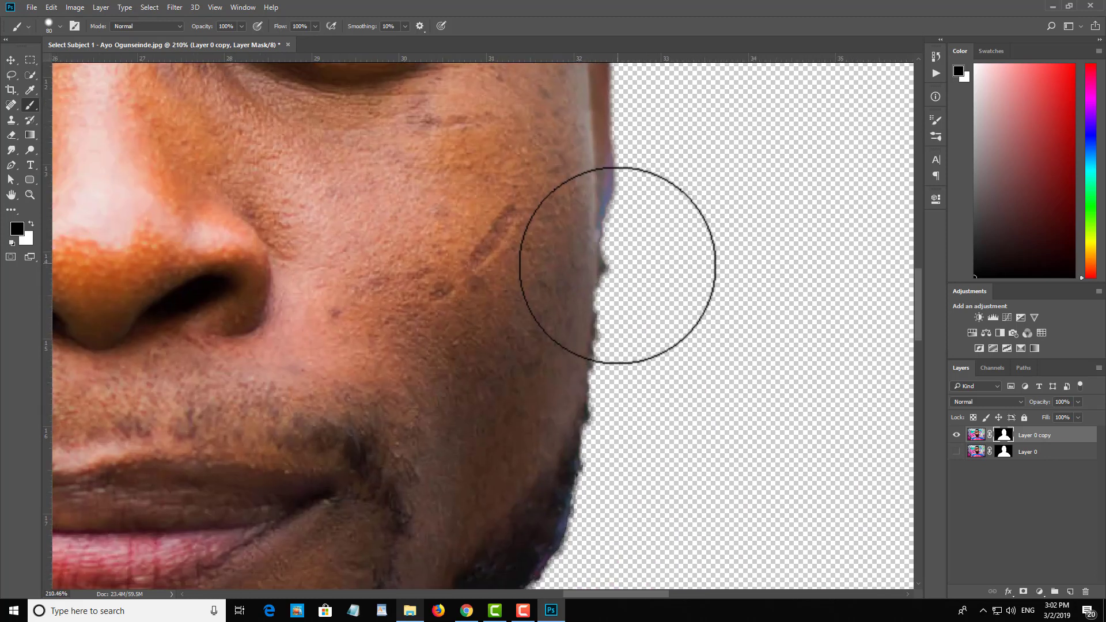
mouse_move(618, 265)
left_mouse_down()
mouse_move(648, 284)
mouse_move(643, 265)
mouse_move(649, 370)
mouse_move(638, 427)
left_mouse_up()
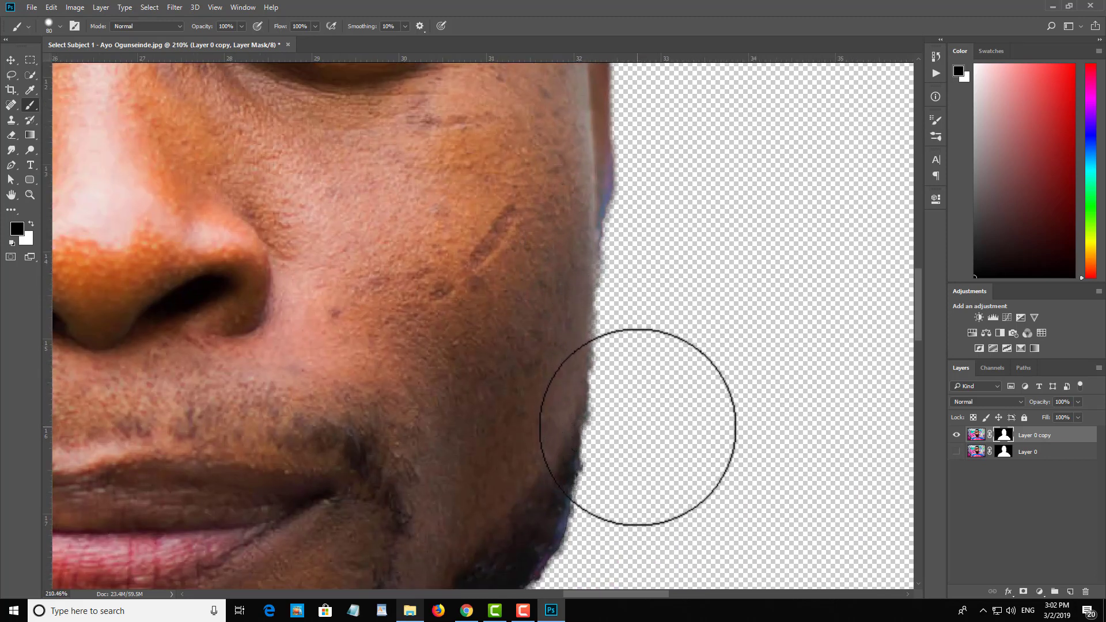
scroll(710, 333, "down", 6)
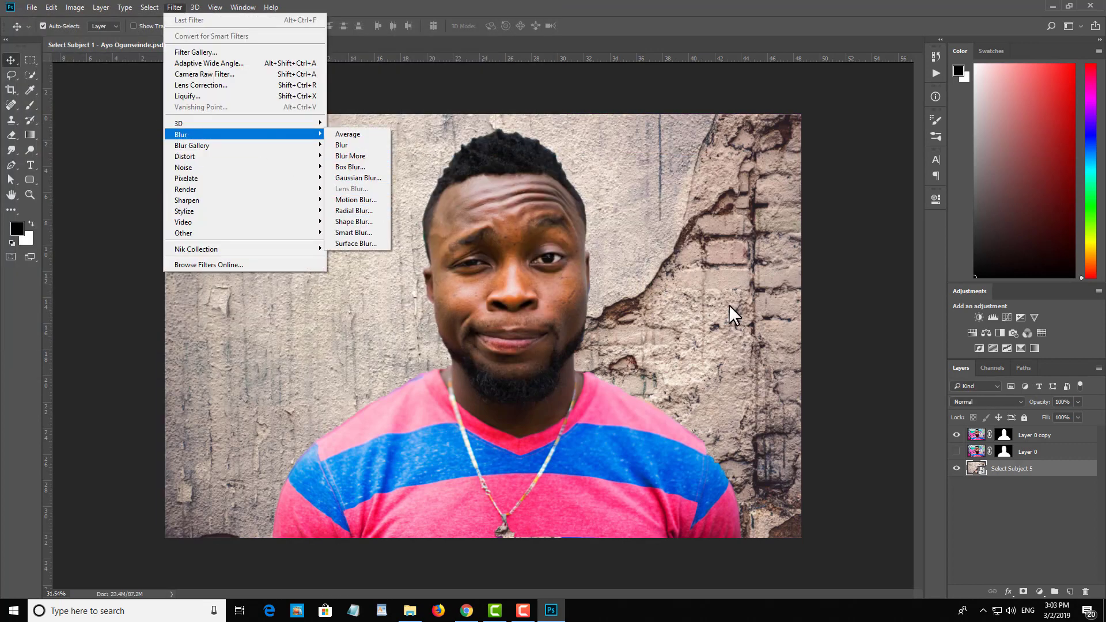
Step: Try Tilt-Shift at 30 px and Path Blur on the Select Subject 5 wall layer and apply a Blur Gallery filter to it
right_click(1060, 469)
left_click(175, 7)
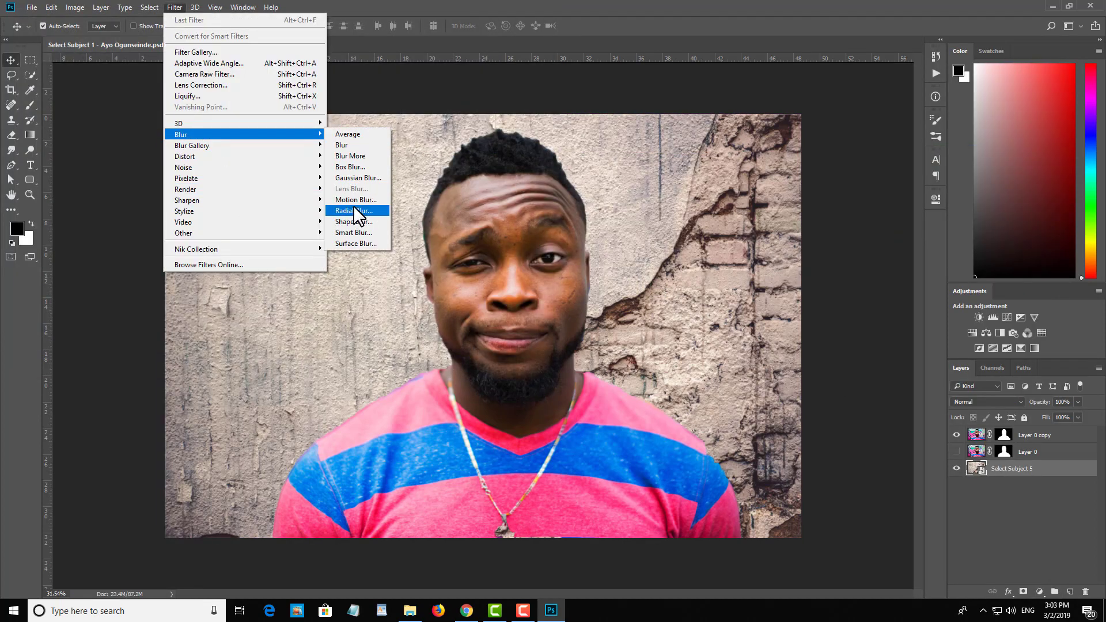
mouse_move(191, 146)
left_click(350, 167)
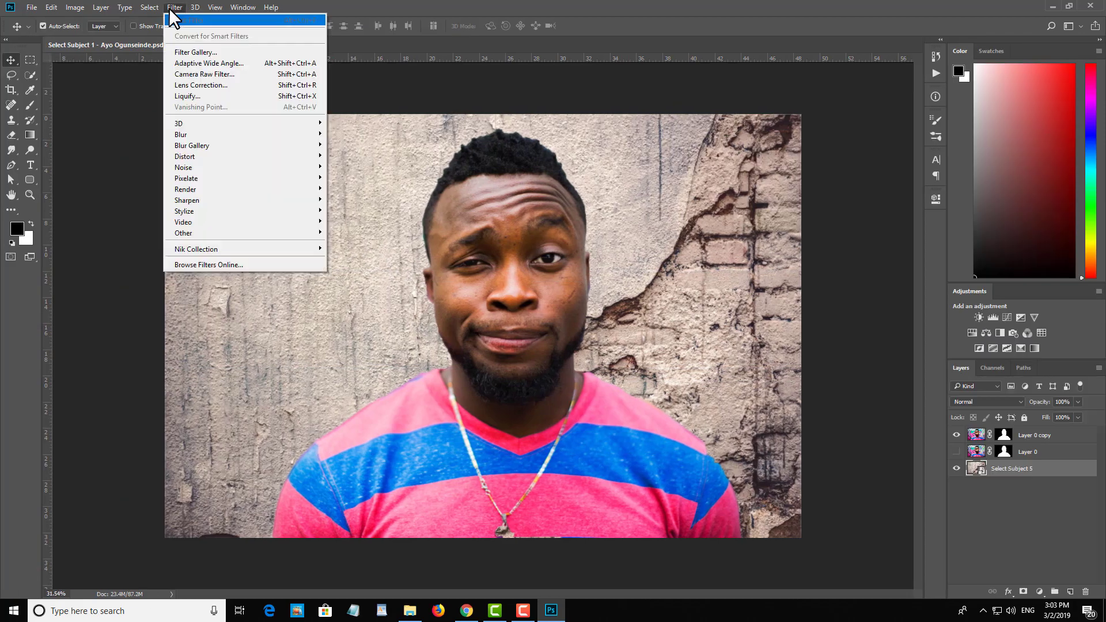
mouse_move(259, 146)
left_click(358, 177)
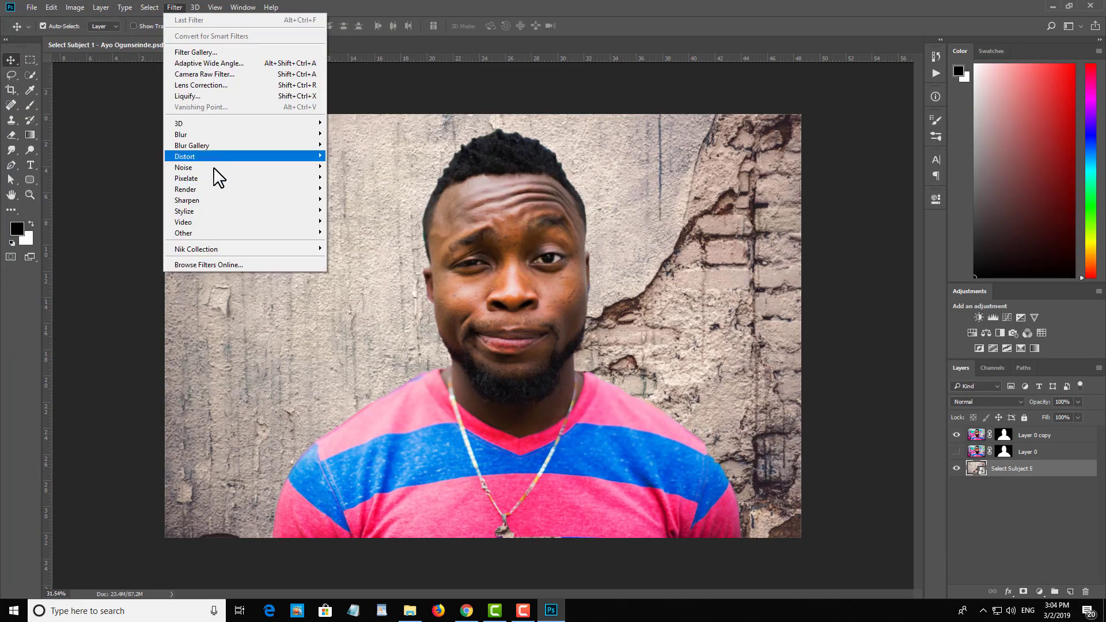
left_click(346, 146)
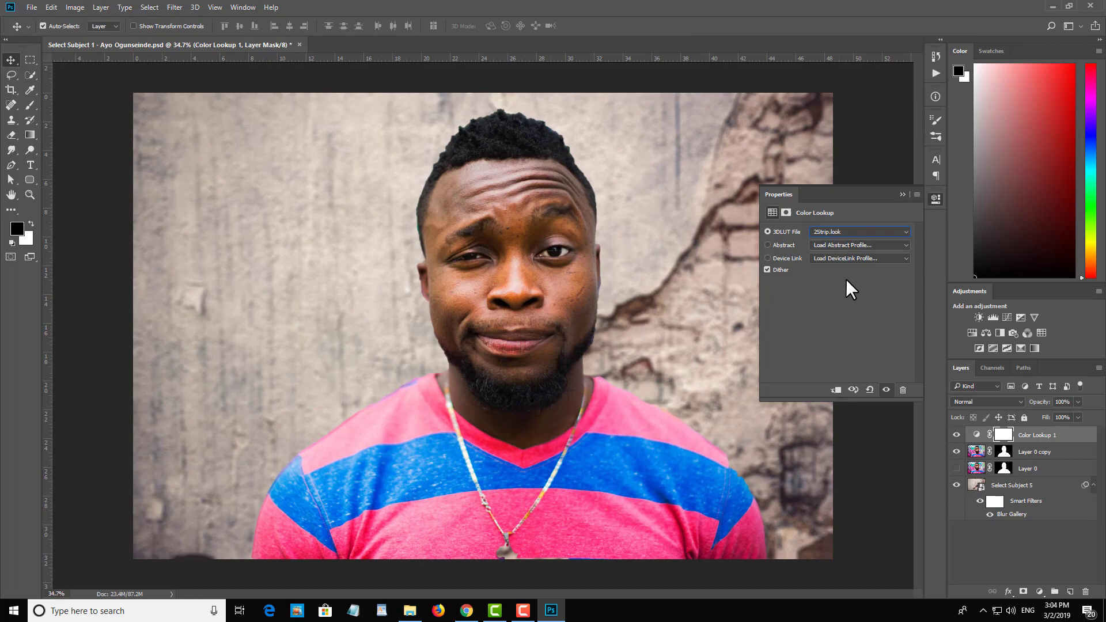
Step: Add a Color Lookup adjustment layer above Layer 0 copy and try 3DLUT looks such as Fuji ETERNA 250D Fuji 3510 to grade the composite
key("Down")
key("Down")
key("Down")
key("Down")
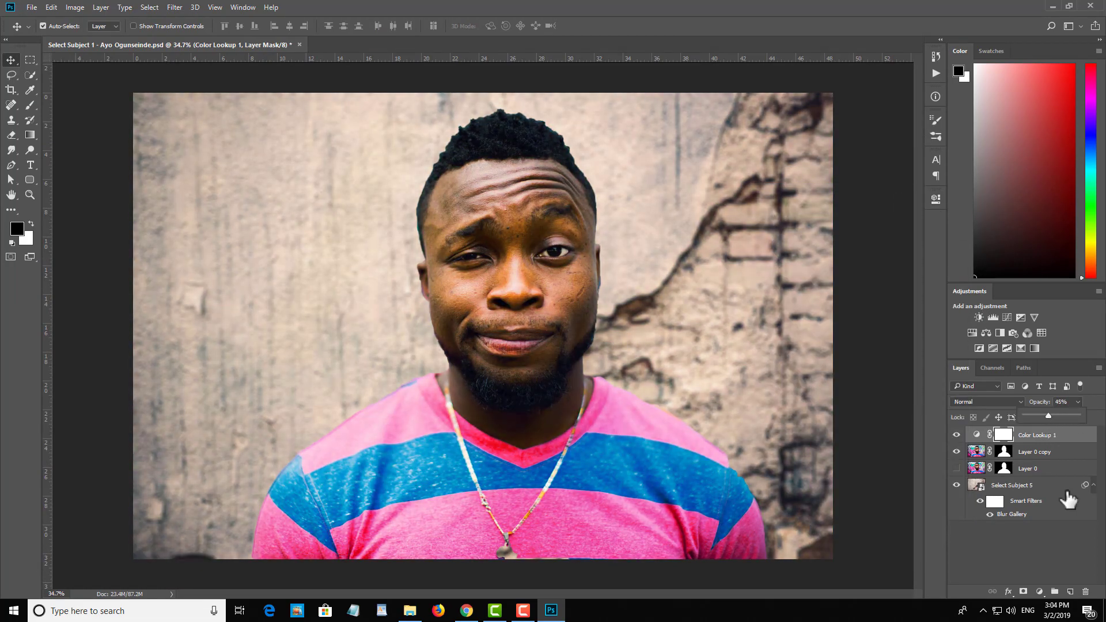
left_click(1069, 500)
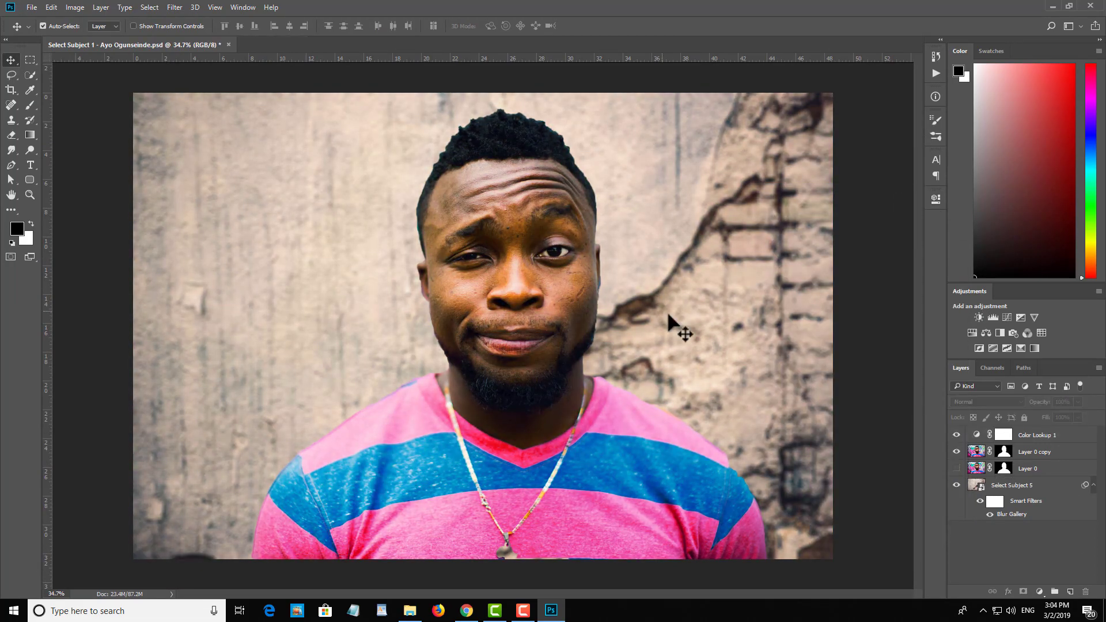